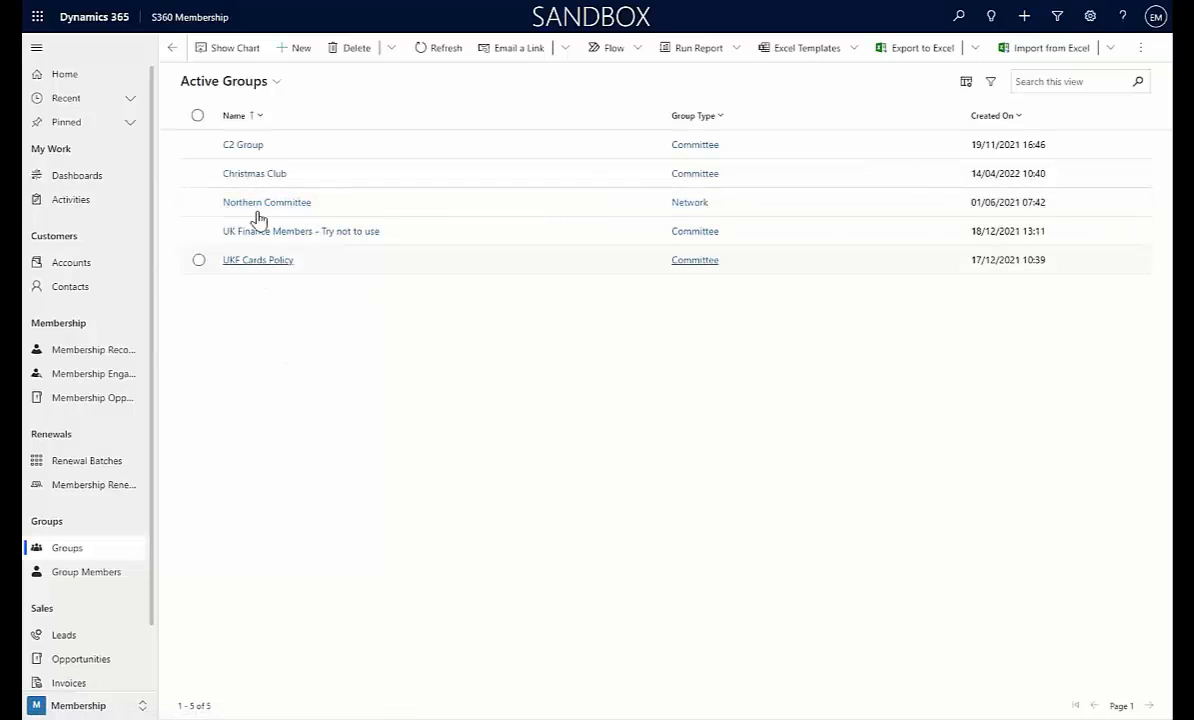
Step: Open the Christmas Club group, set Create Marketing List for Members to Yes, and save the record
left_click(249, 176)
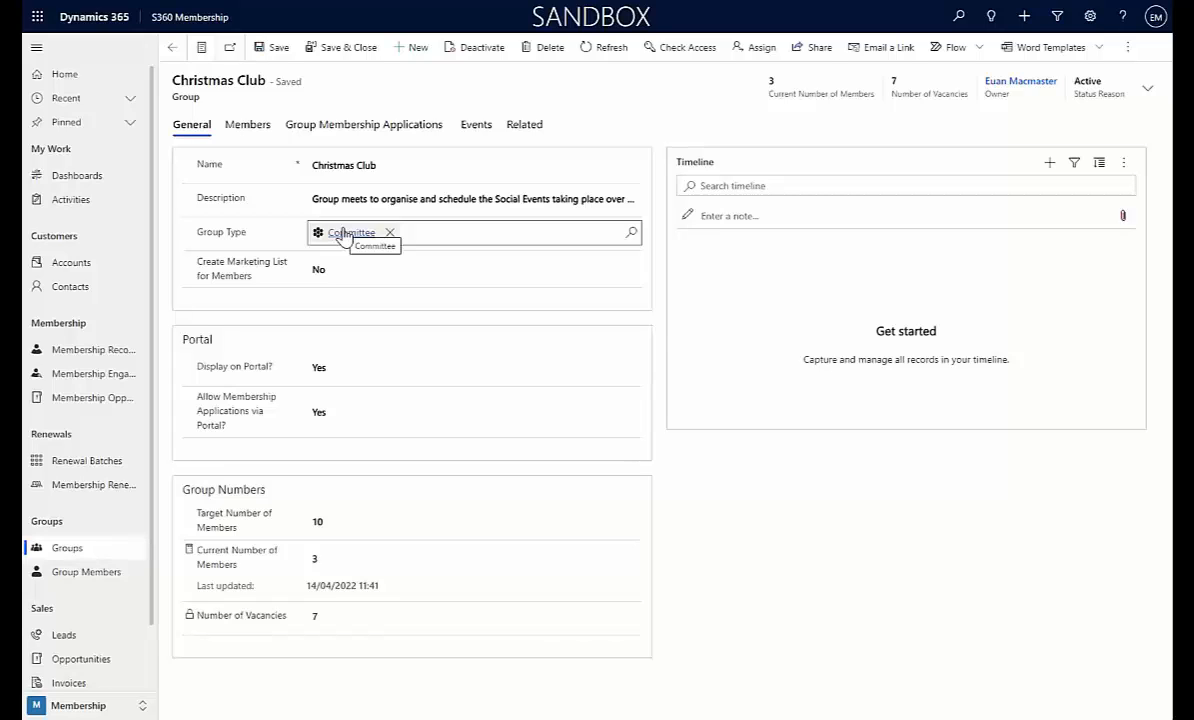
left_click(322, 276)
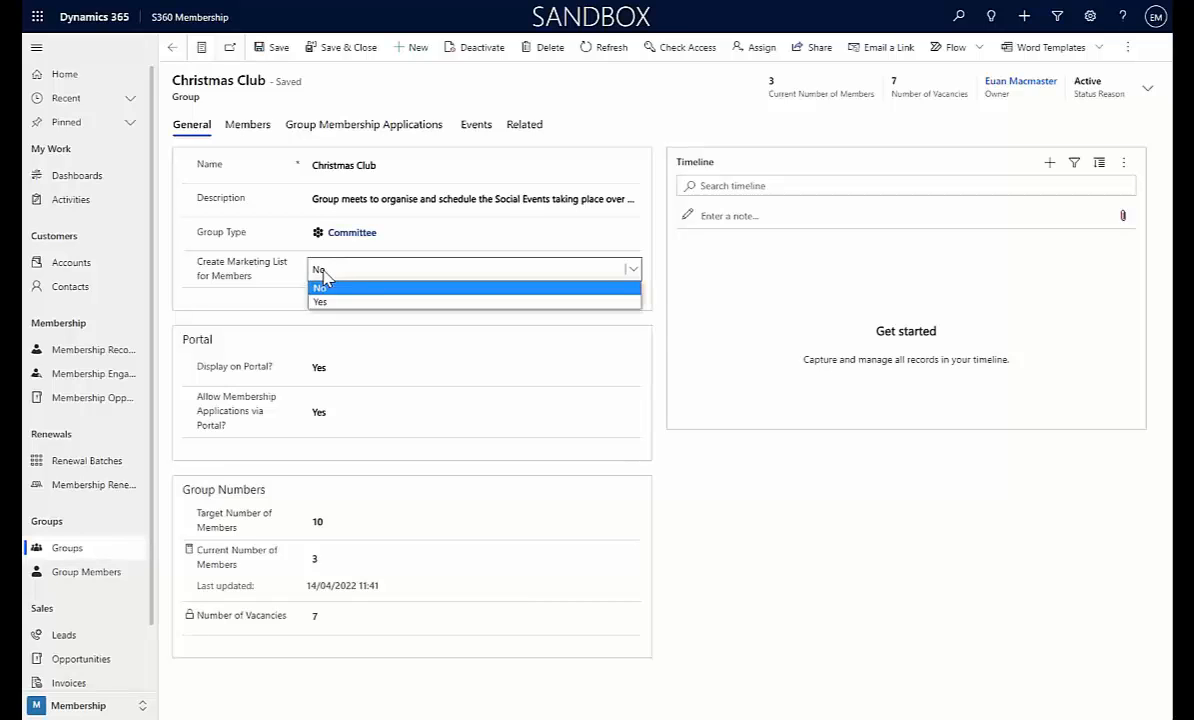
left_click(328, 302)
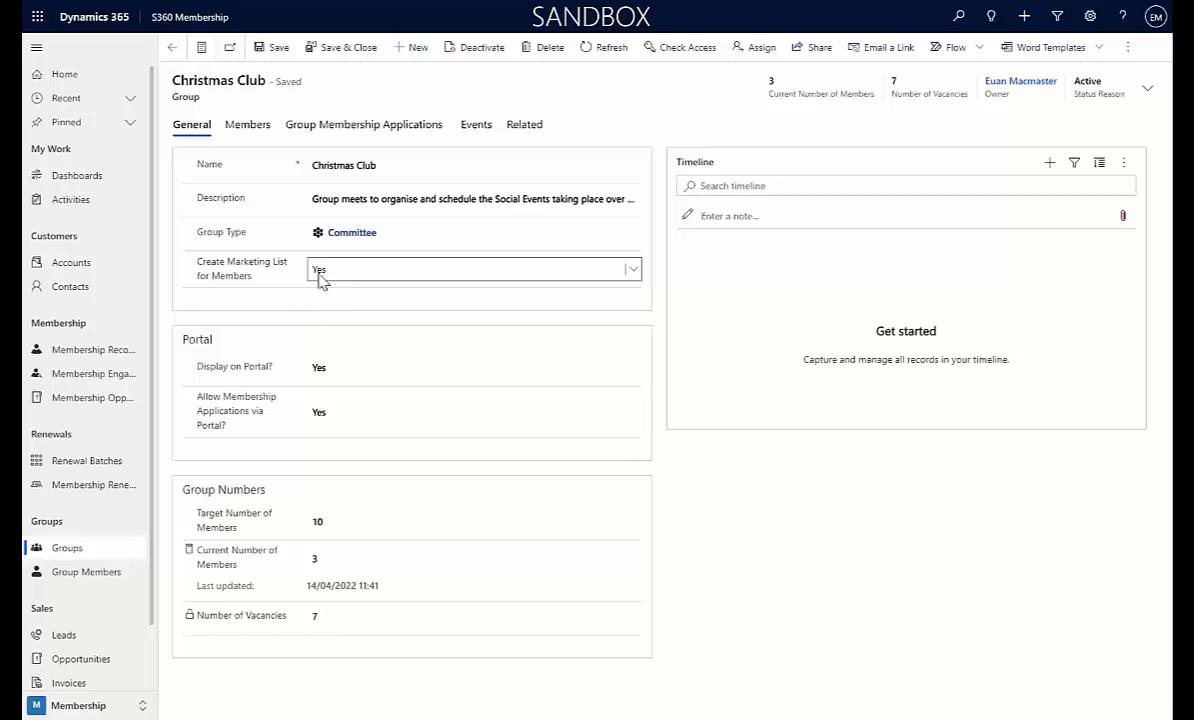
left_click(272, 50)
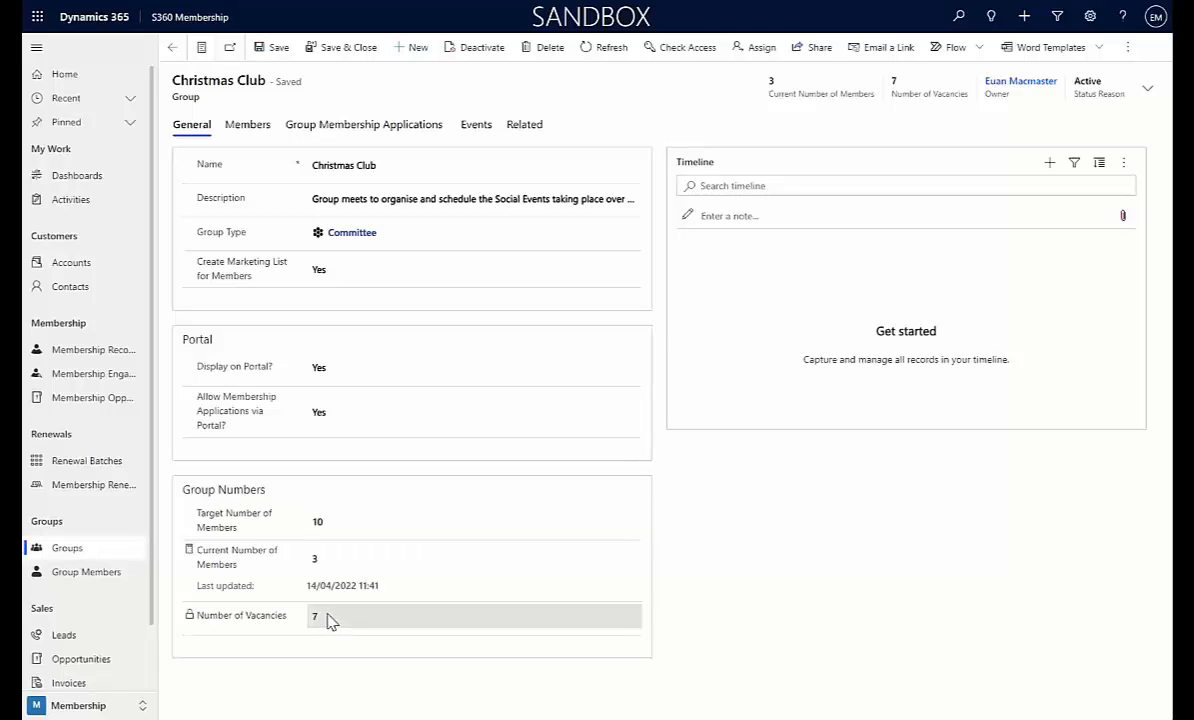
Step: Add a recently used contact to the Christmas Club as Member, appointed 14/04/2022, save, and recalculate the group's current number of members
left_click(256, 132)
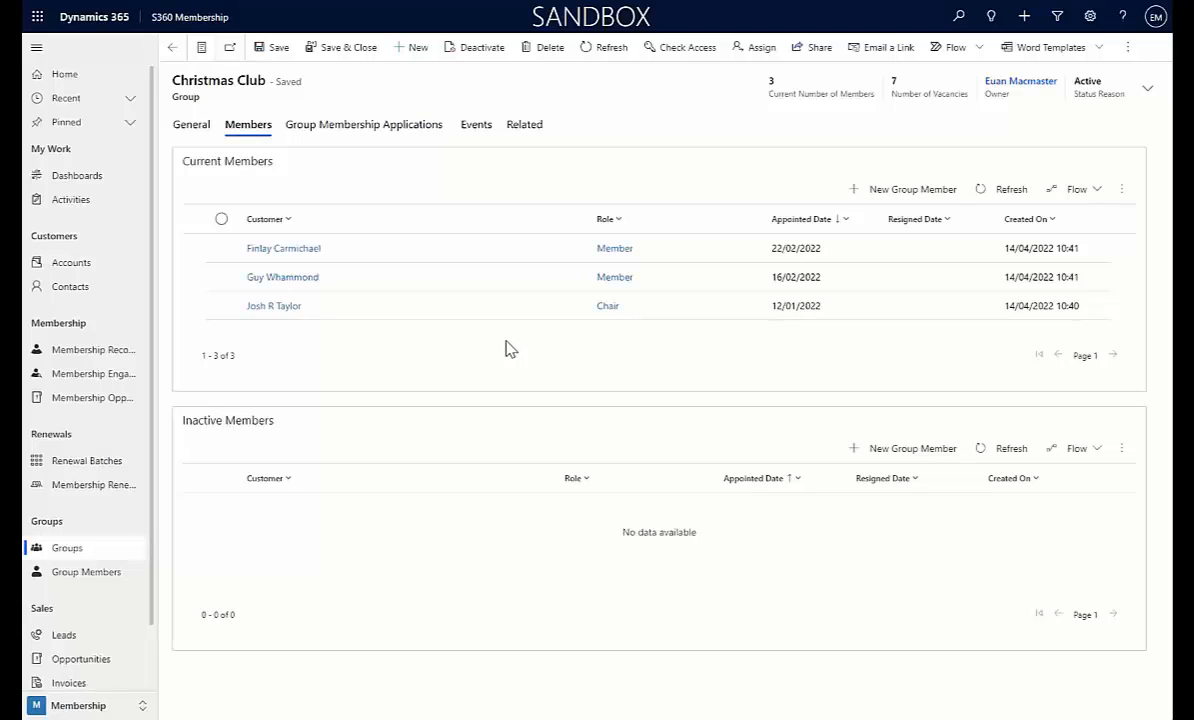
left_click(896, 196)
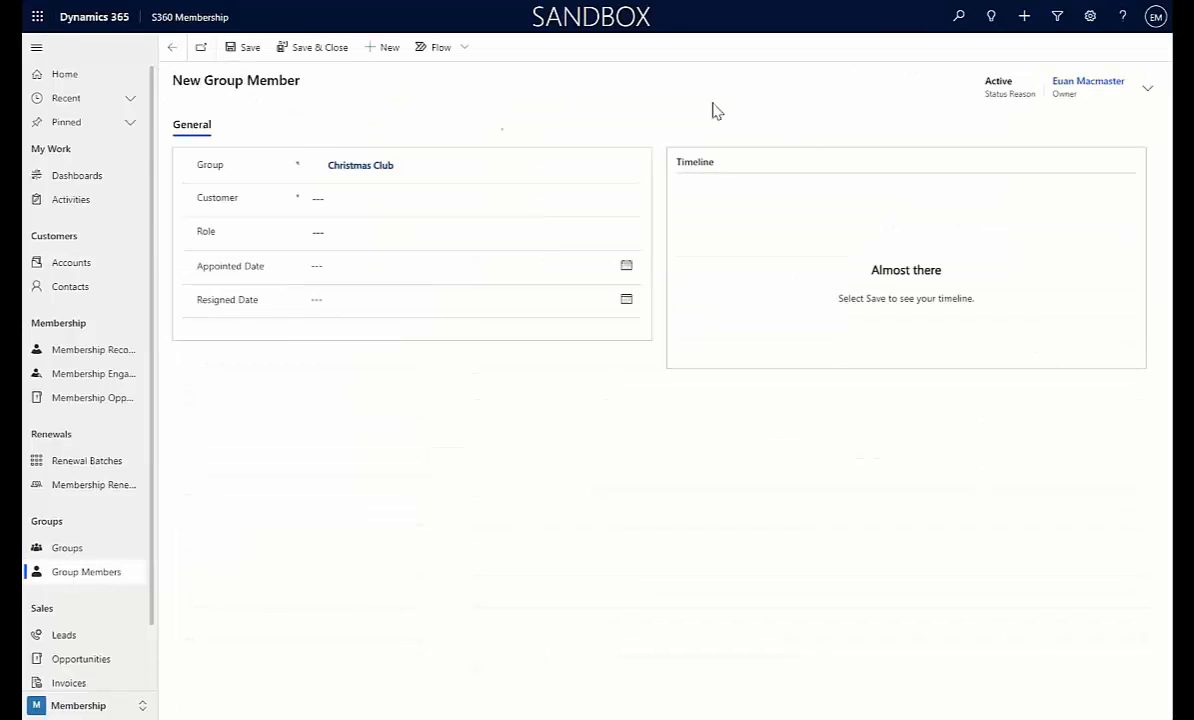
left_click(448, 196)
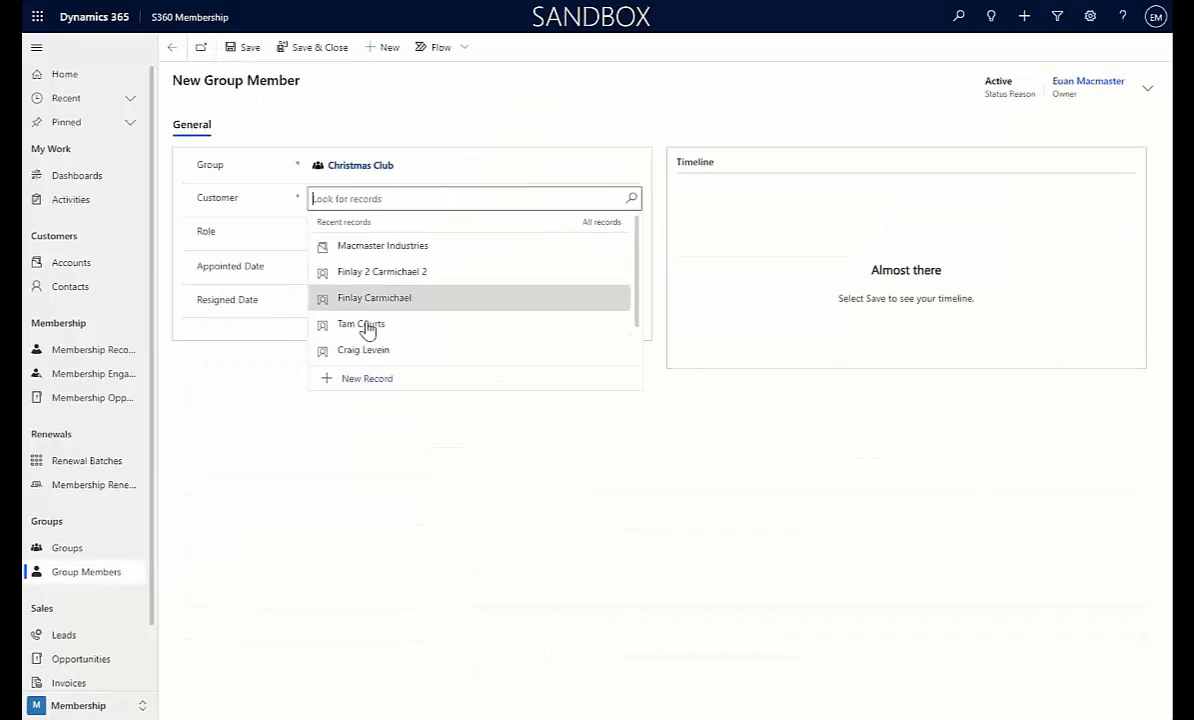
left_click(368, 322)
left_click(370, 232)
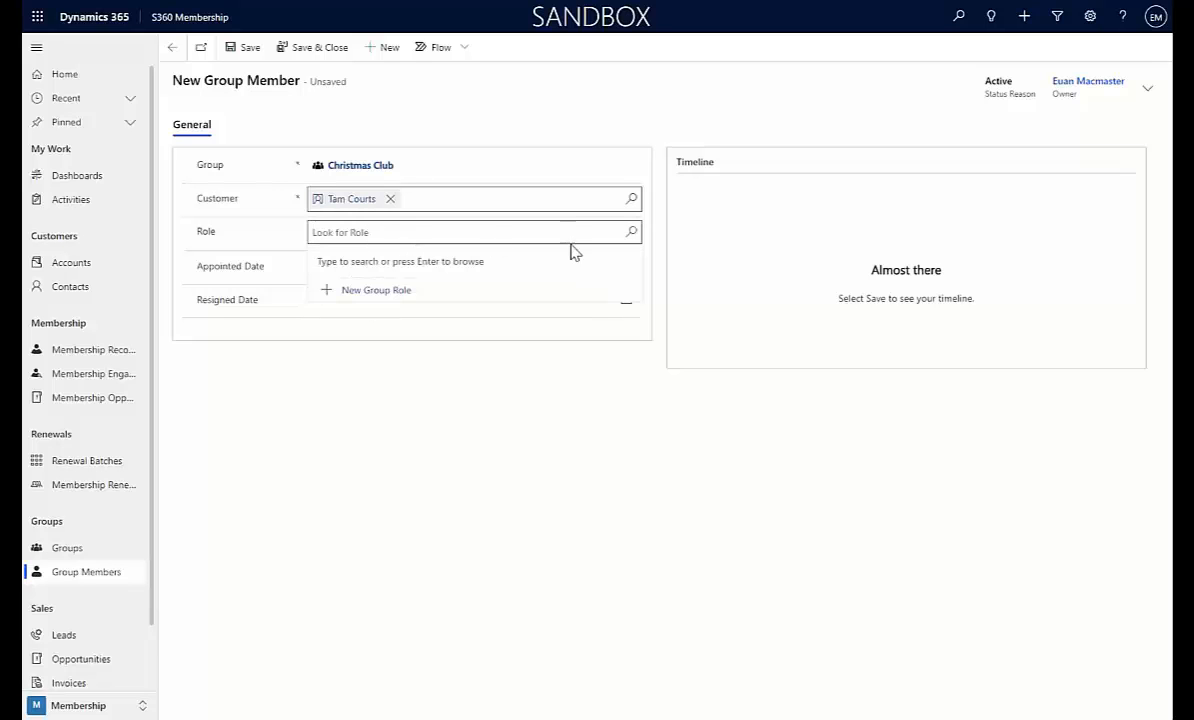
left_click(389, 338)
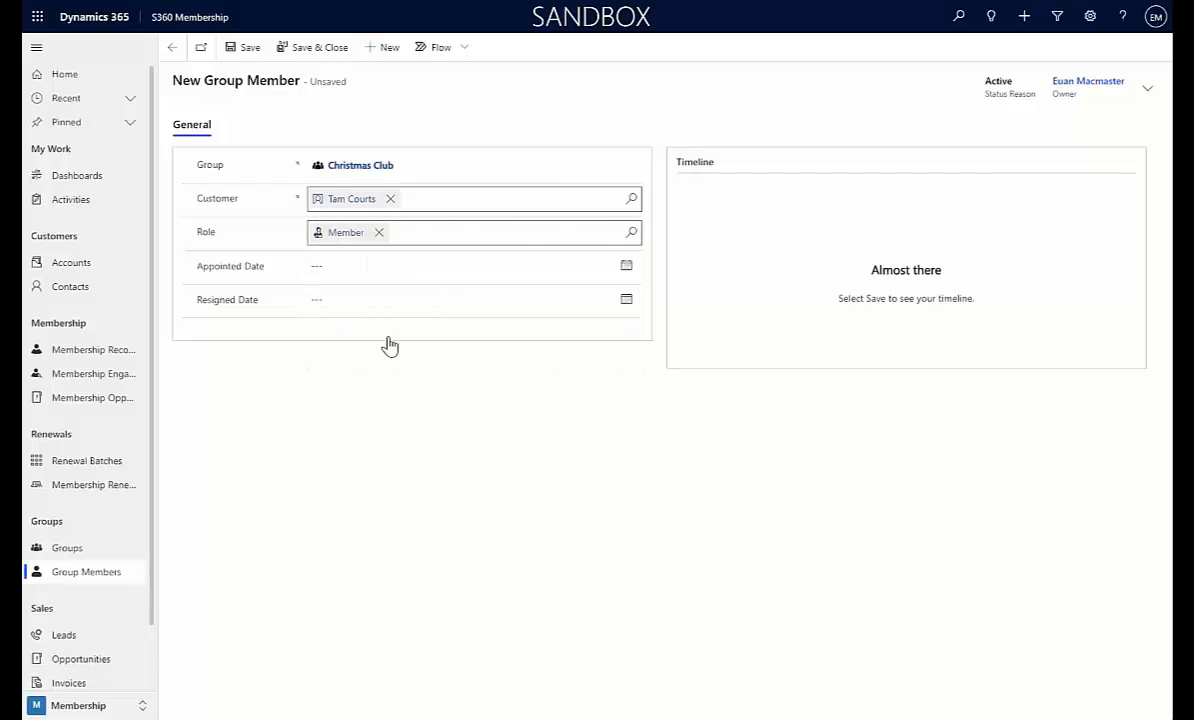
left_click(398, 268)
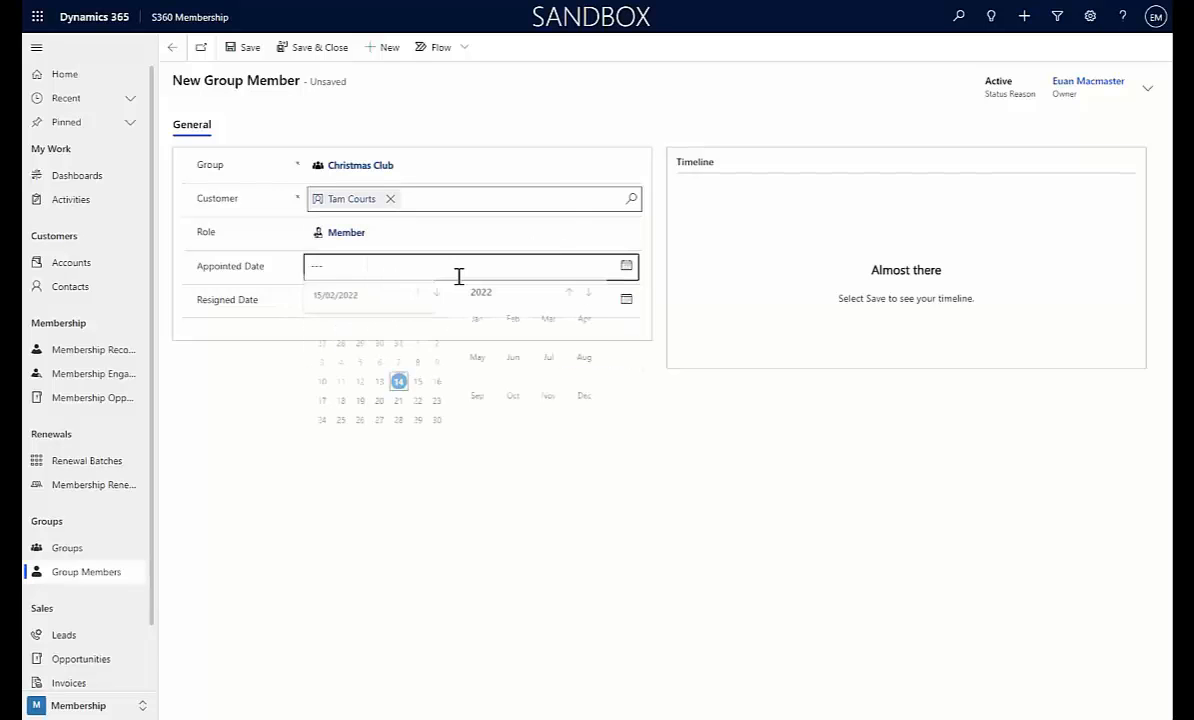
left_click(400, 386)
left_click(247, 48)
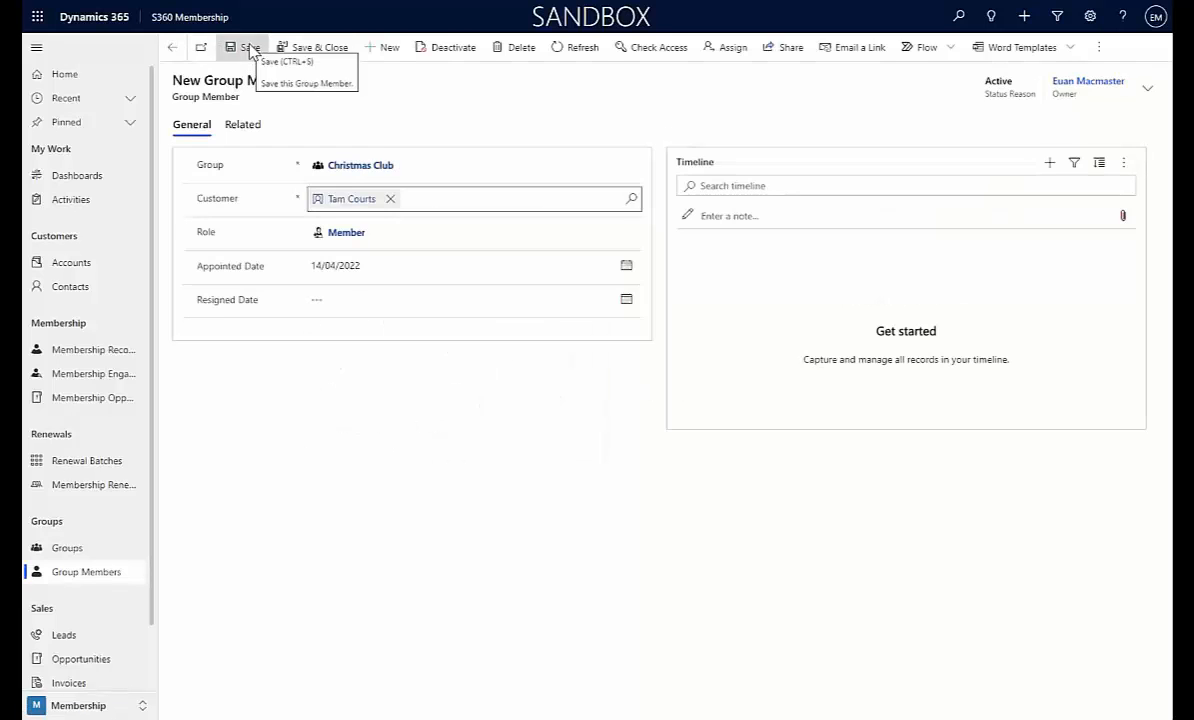
left_click(359, 166)
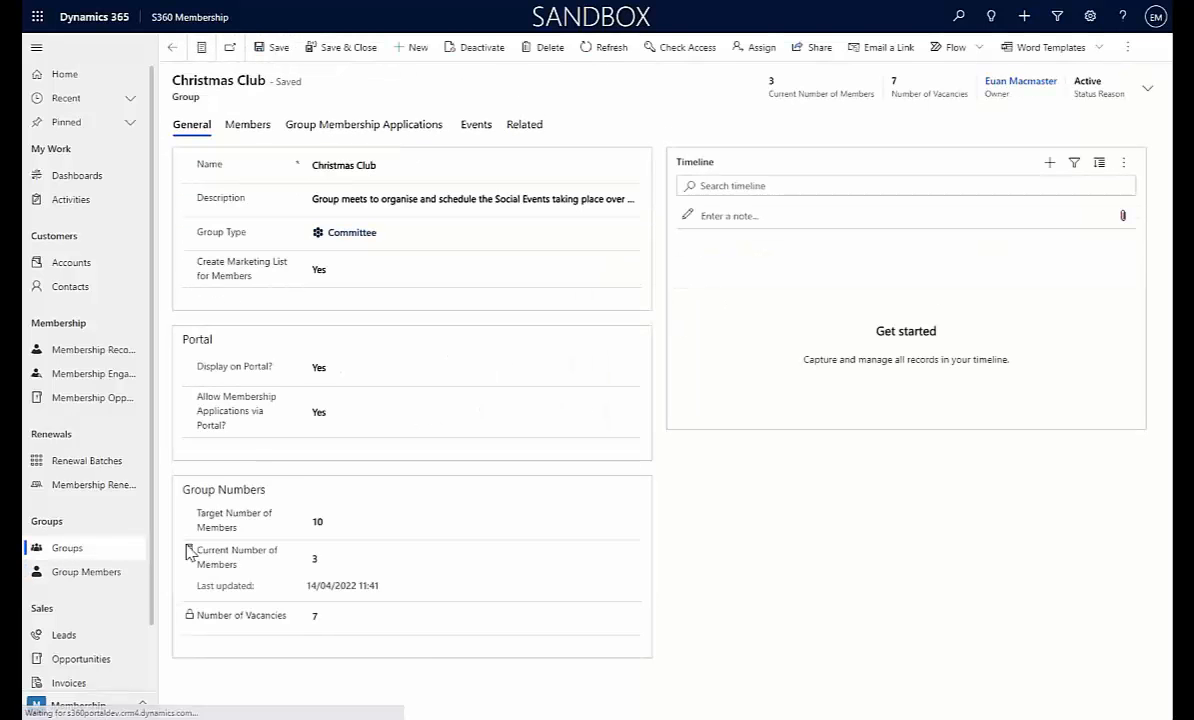
left_click(313, 608)
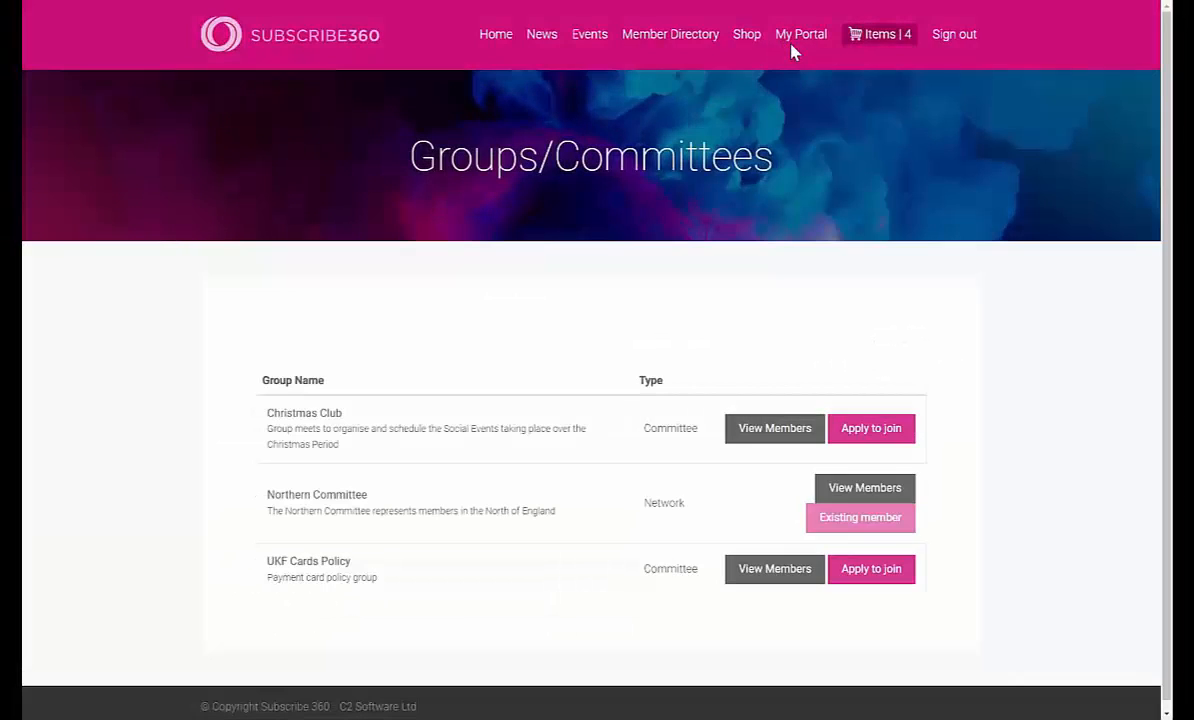
Step: View the signed-in member's own group memberships in the Subscribe360 portal
left_click(792, 44)
scroll(683, 327, "down", 5)
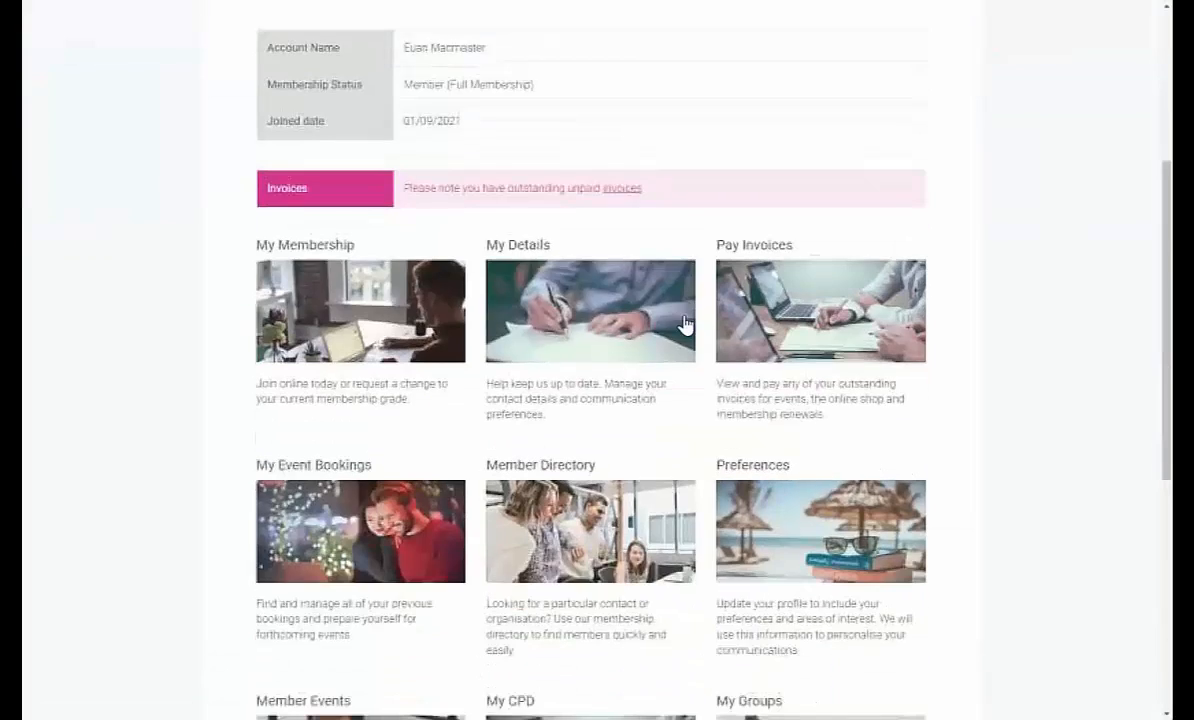
scroll(683, 327, "down", 4)
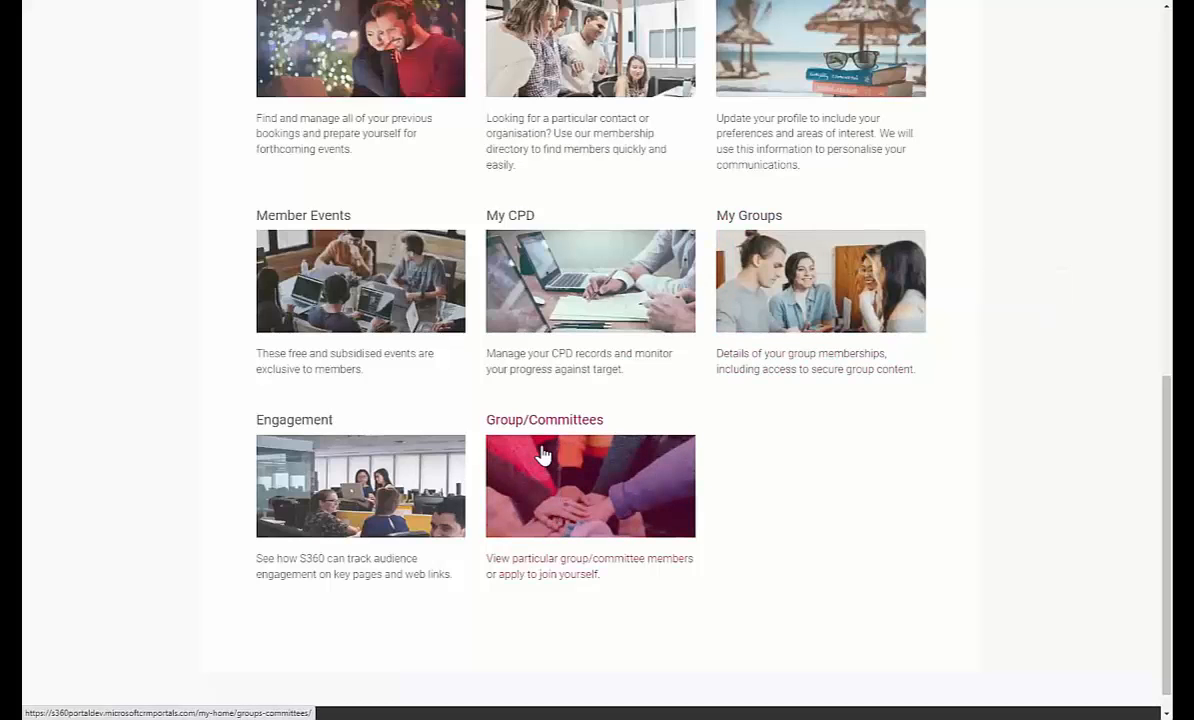
left_click(757, 271)
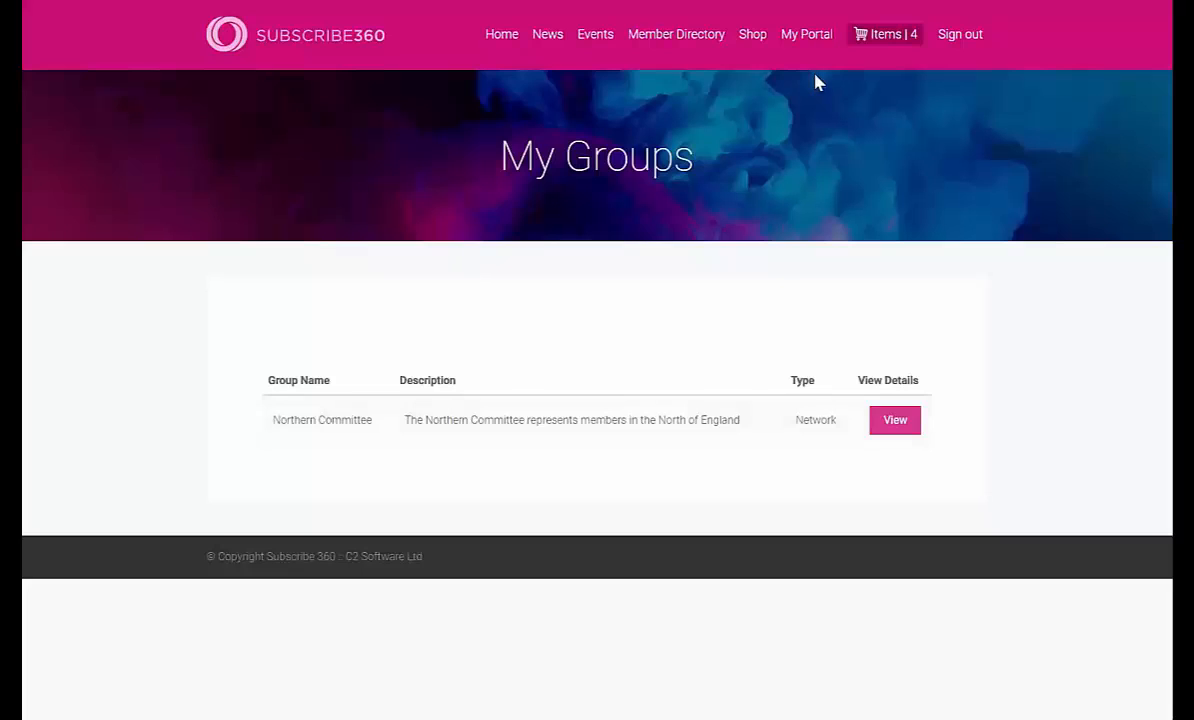
Step: Apply to join the Christmas Club from the portal's Group/Committees page and confirm the application
left_click(806, 36)
scroll(640, 460, "down", 6)
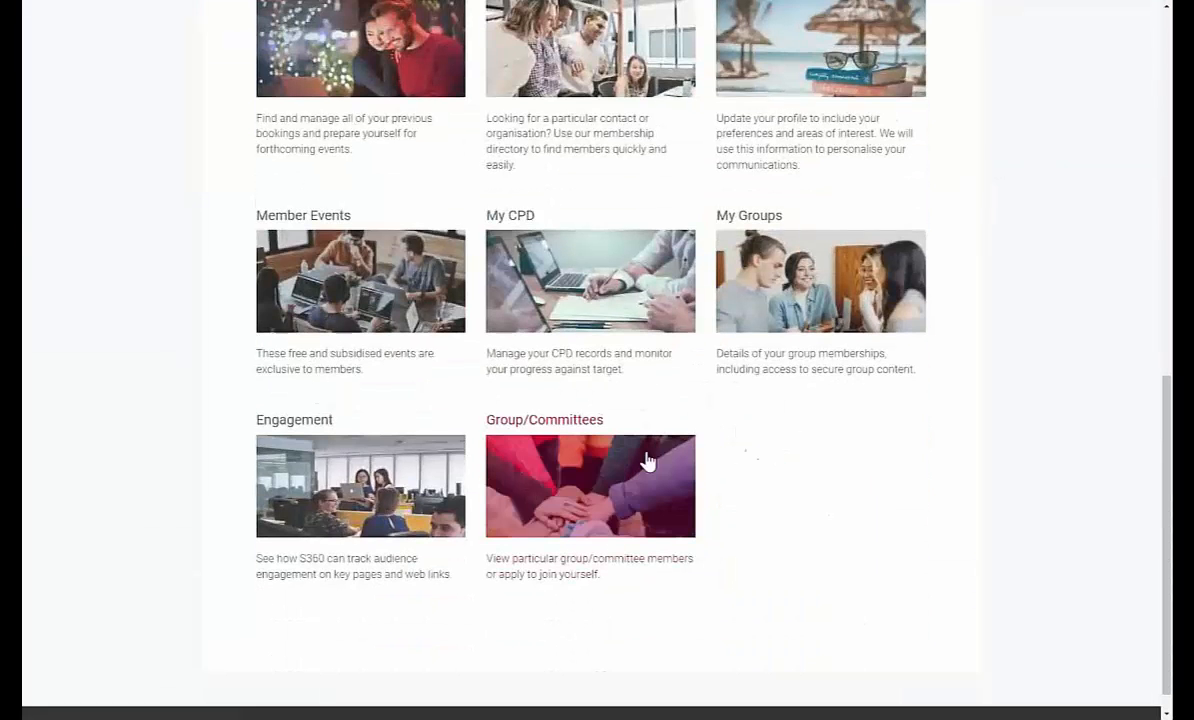
left_click(630, 468)
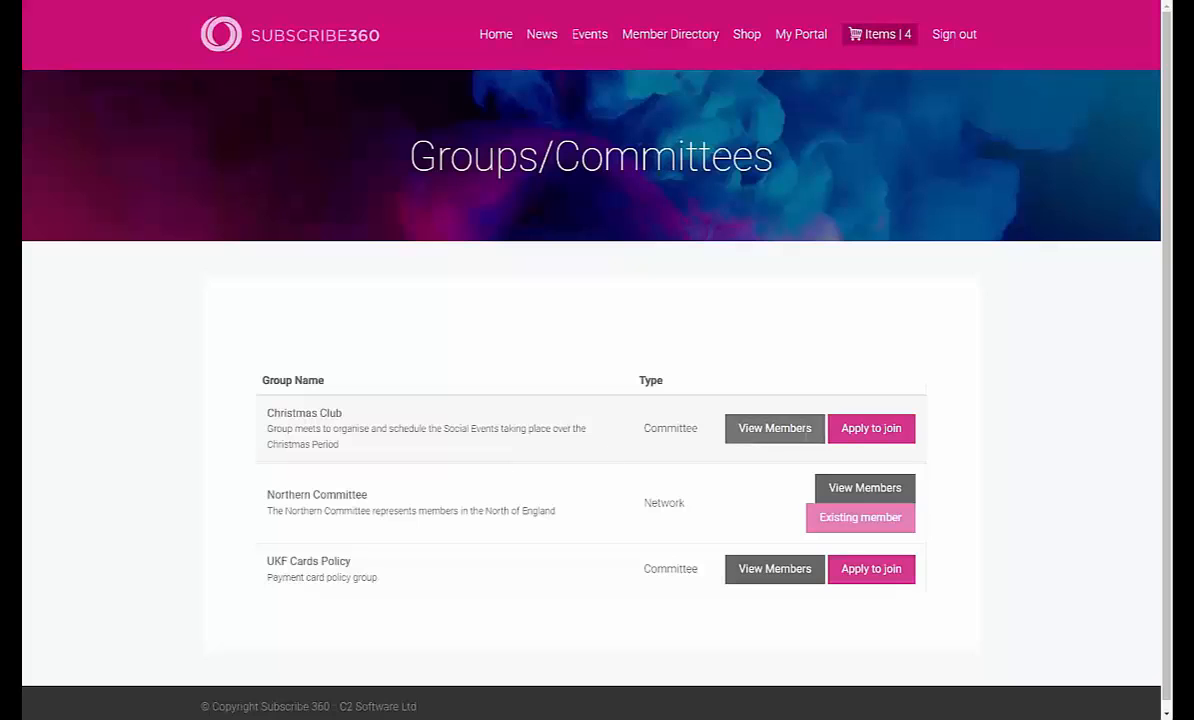
left_click(866, 429)
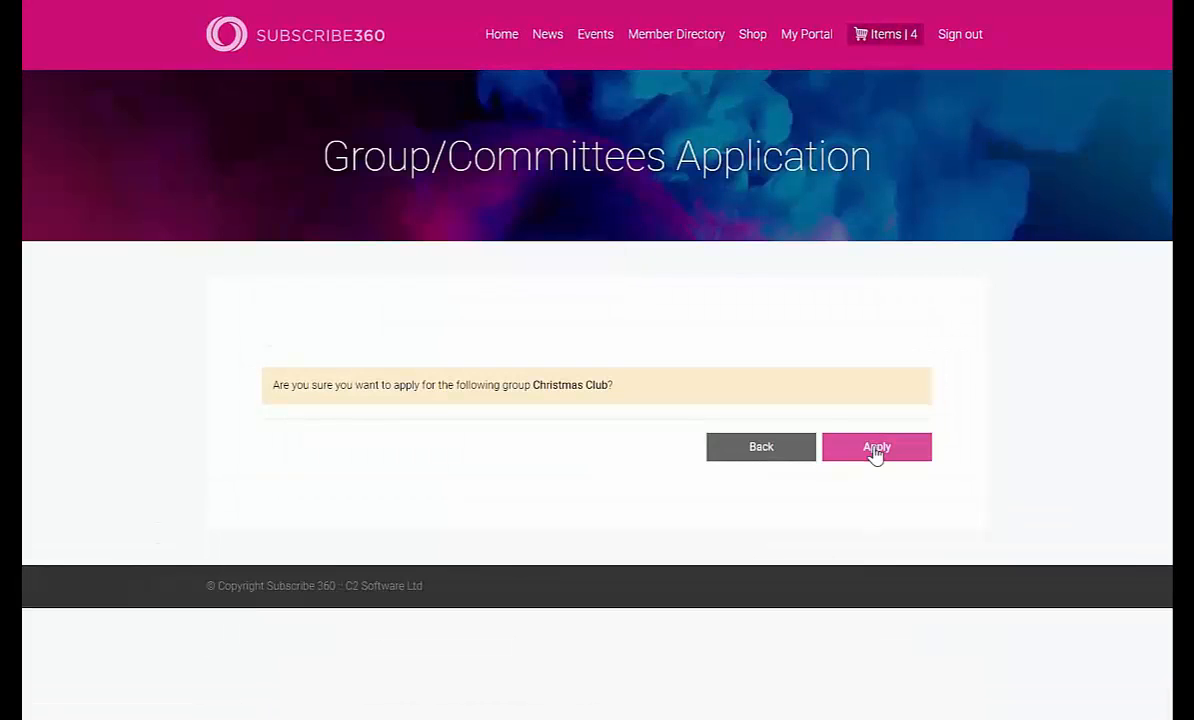
left_click(875, 450)
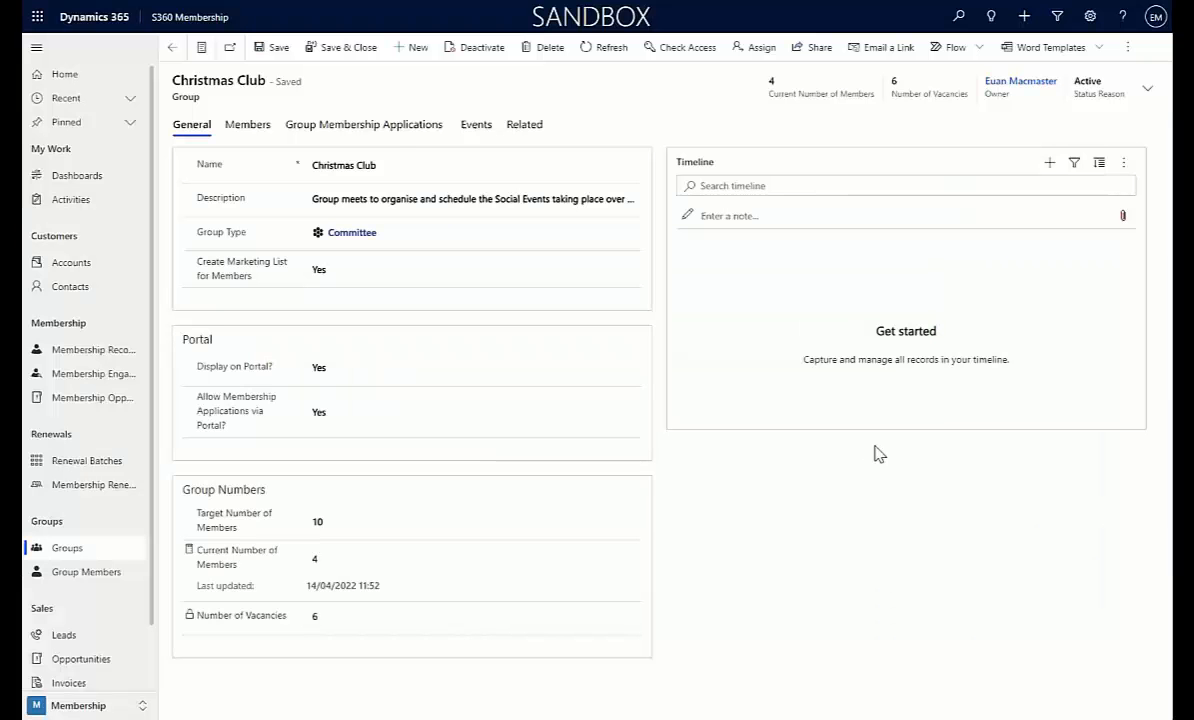
Step: Switch to Dynamics 365 and deactivate the newest Christmas Club membership application with the status Accepted
left_click(390, 130)
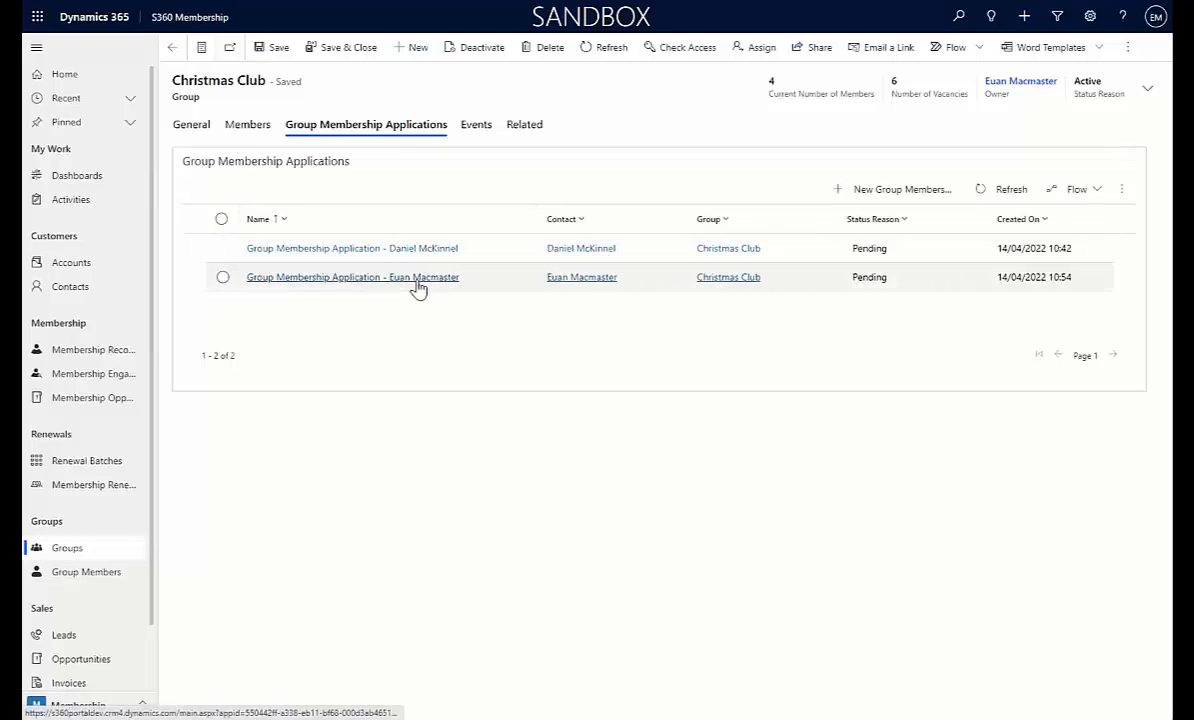
left_click(505, 286)
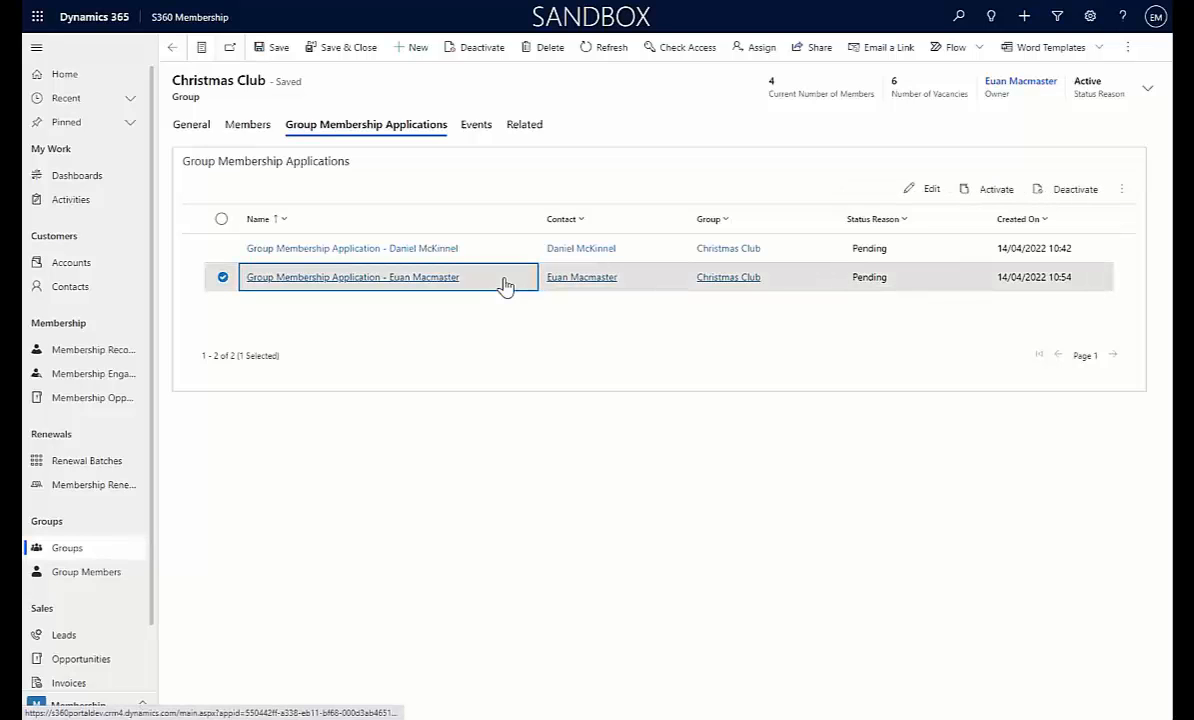
left_click(1073, 190)
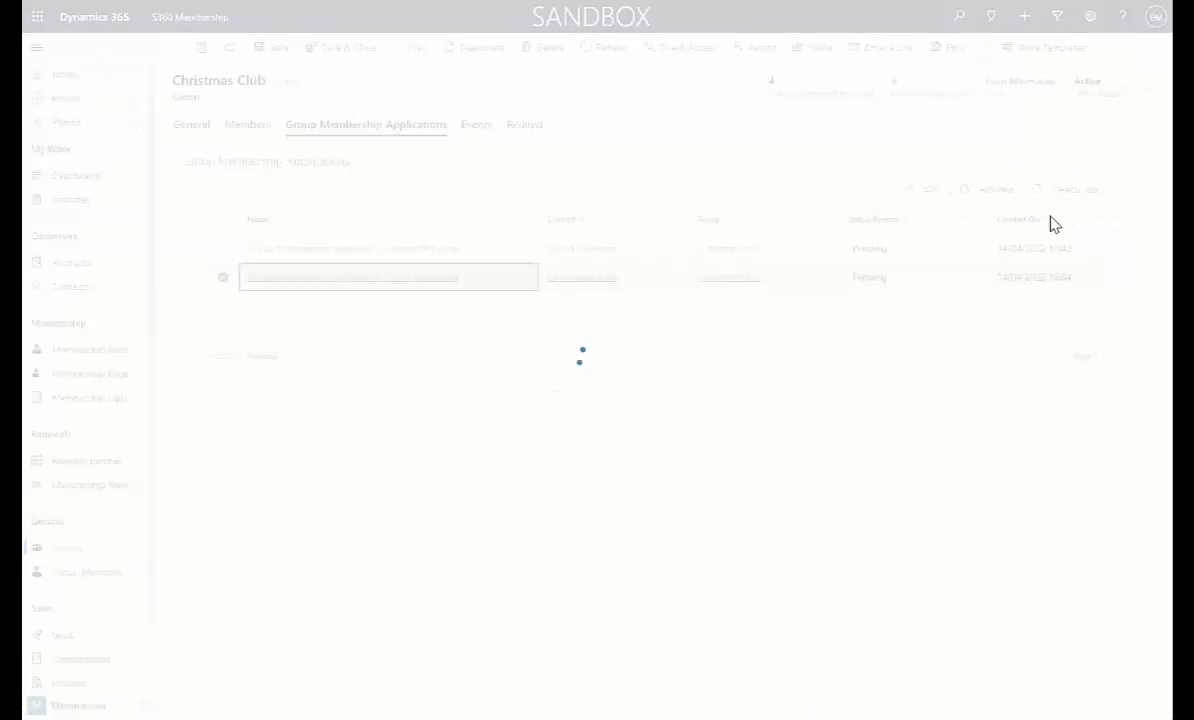
left_click(582, 384)
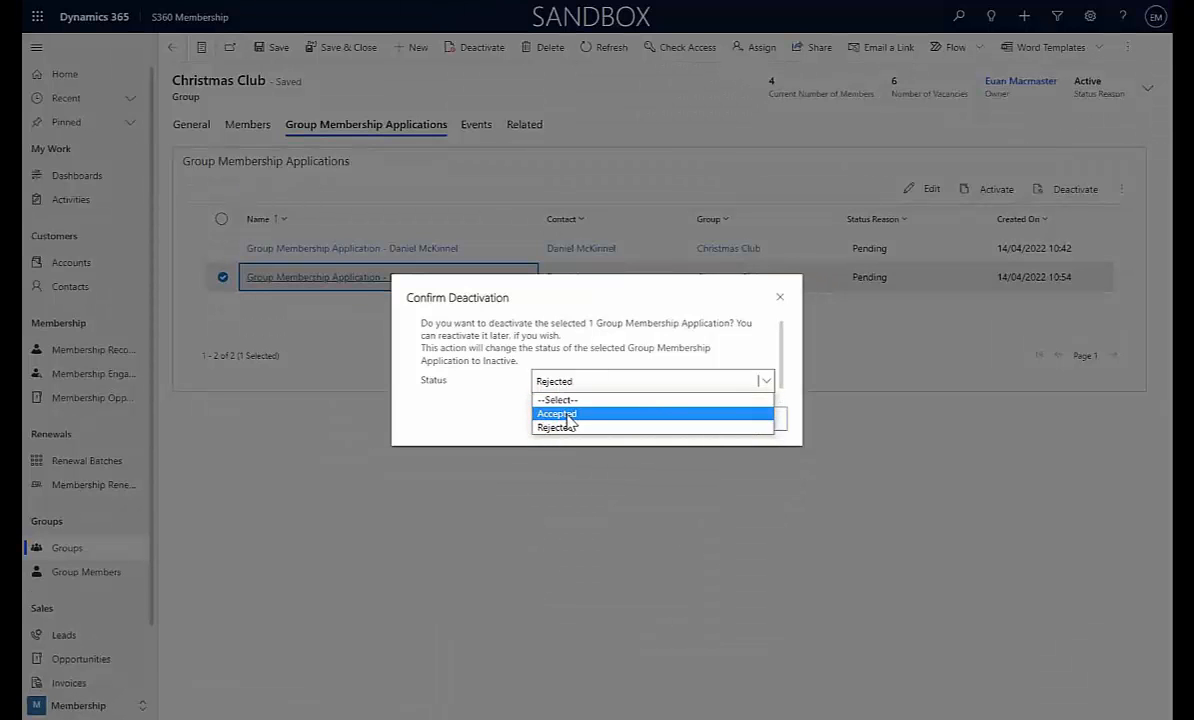
left_click(568, 413)
left_click(689, 418)
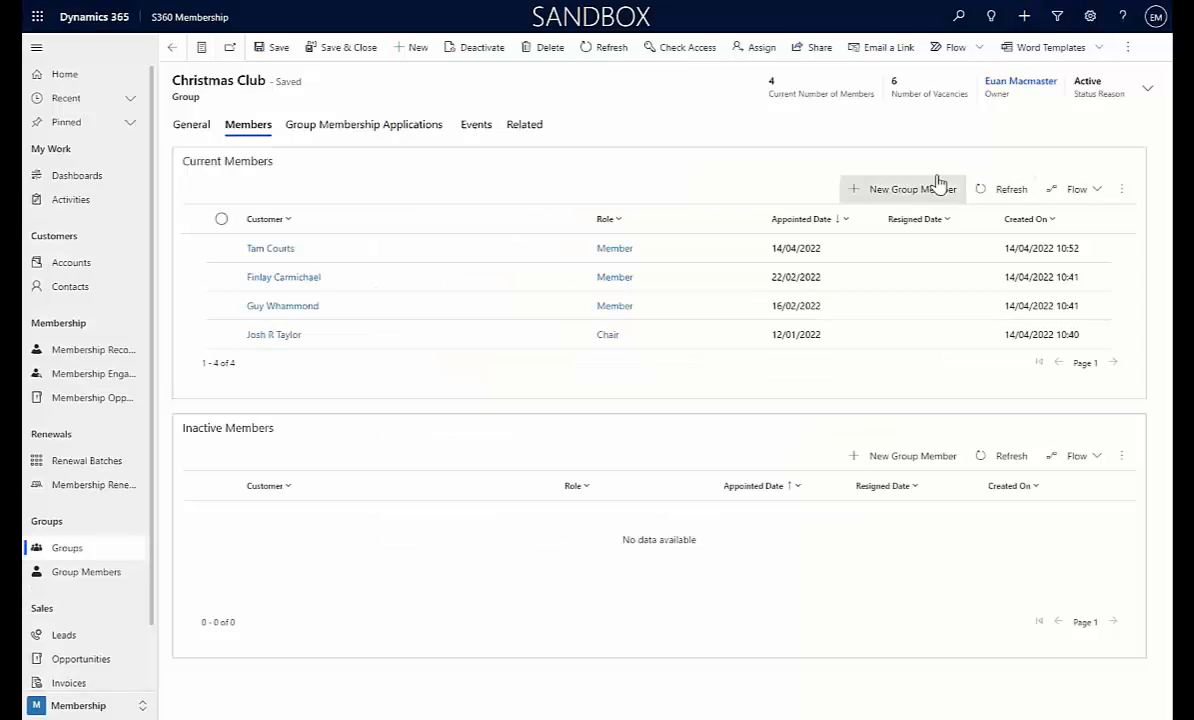
Step: Add the other pending applicant to the Christmas Club as Member, appointed 14/04/2022, save, and recalculate the group's current number of members
left_click(906, 189)
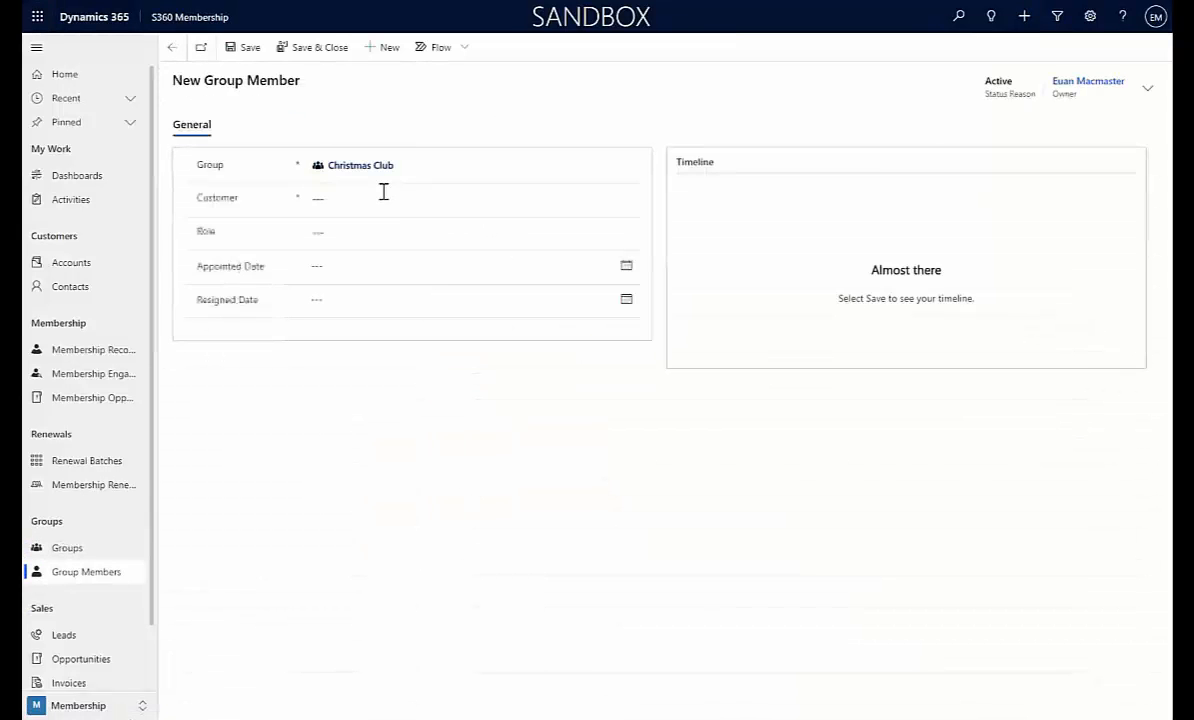
left_click(375, 197)
type("daniel")
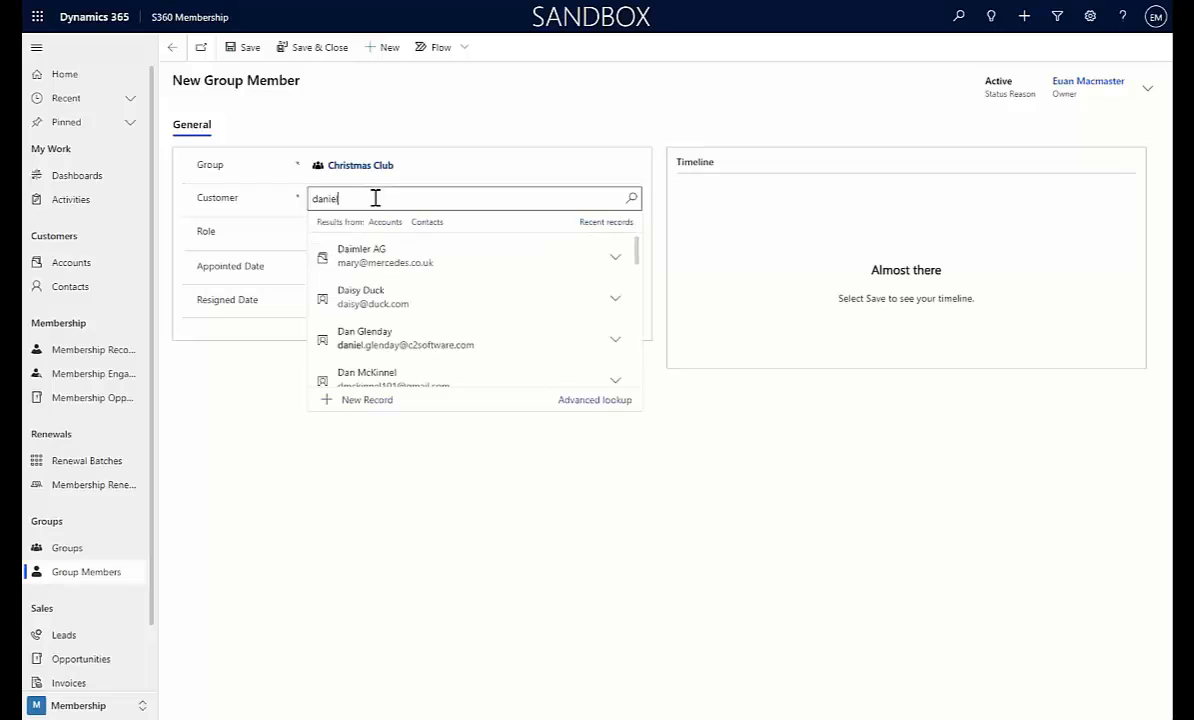
type(" mc")
left_click(375, 253)
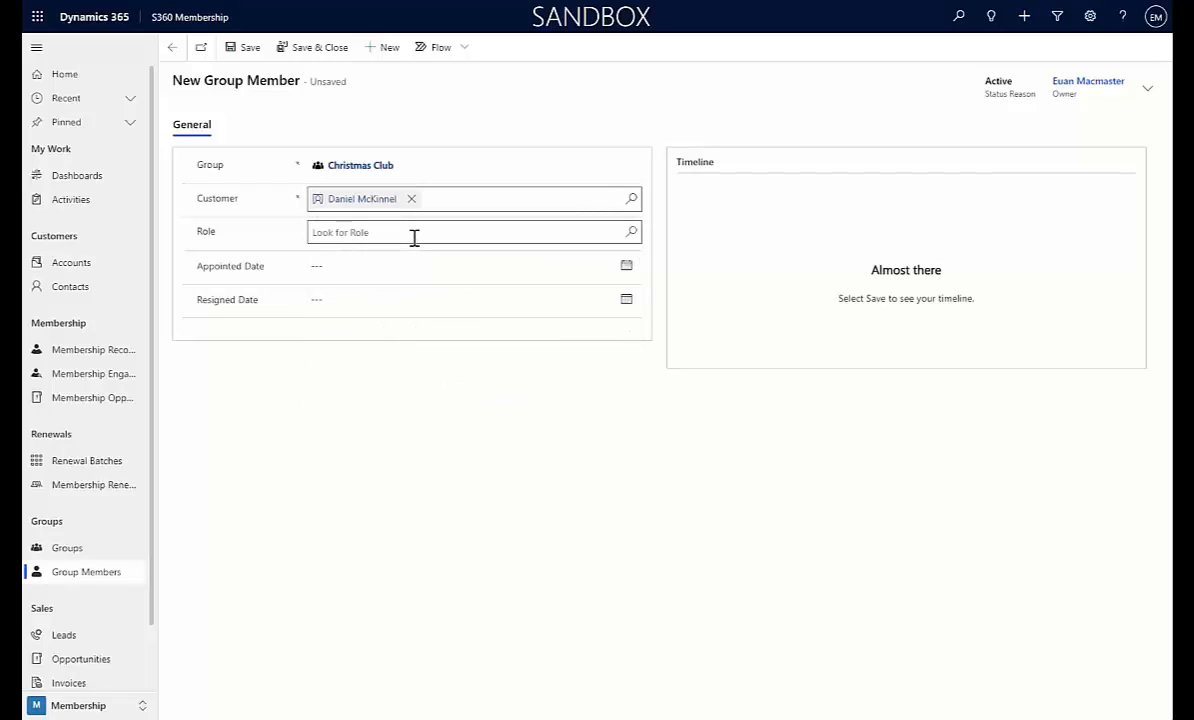
left_click(414, 235)
left_click(628, 236)
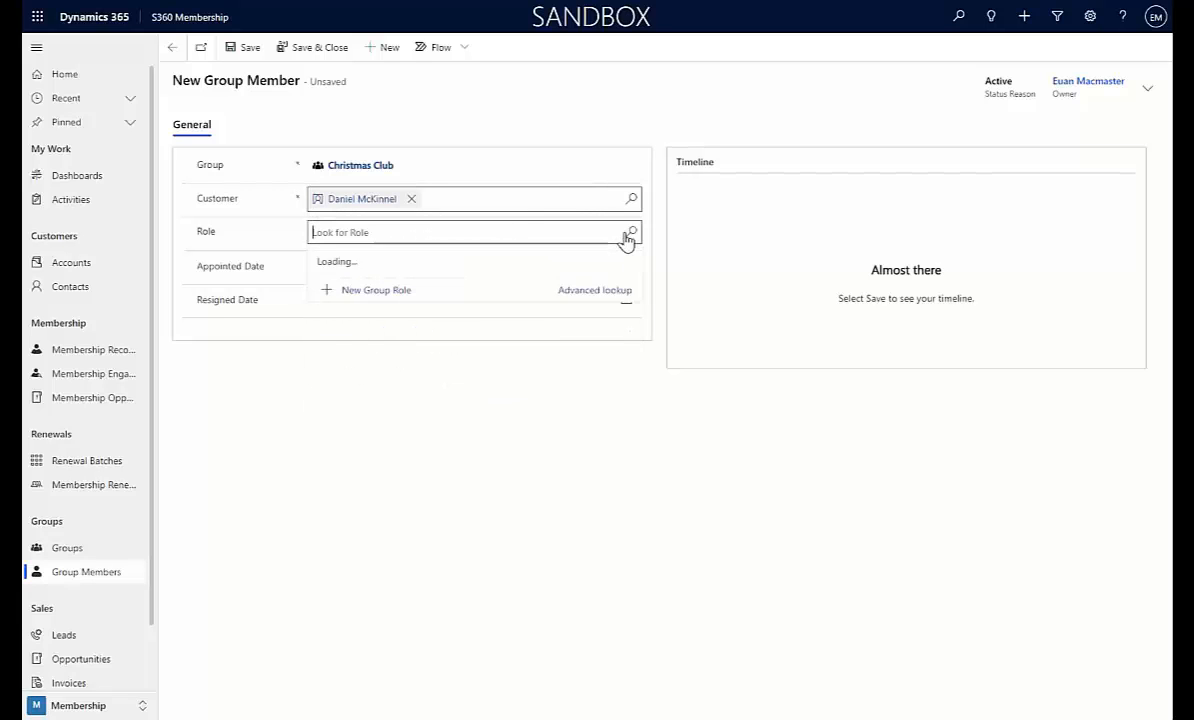
left_click(397, 338)
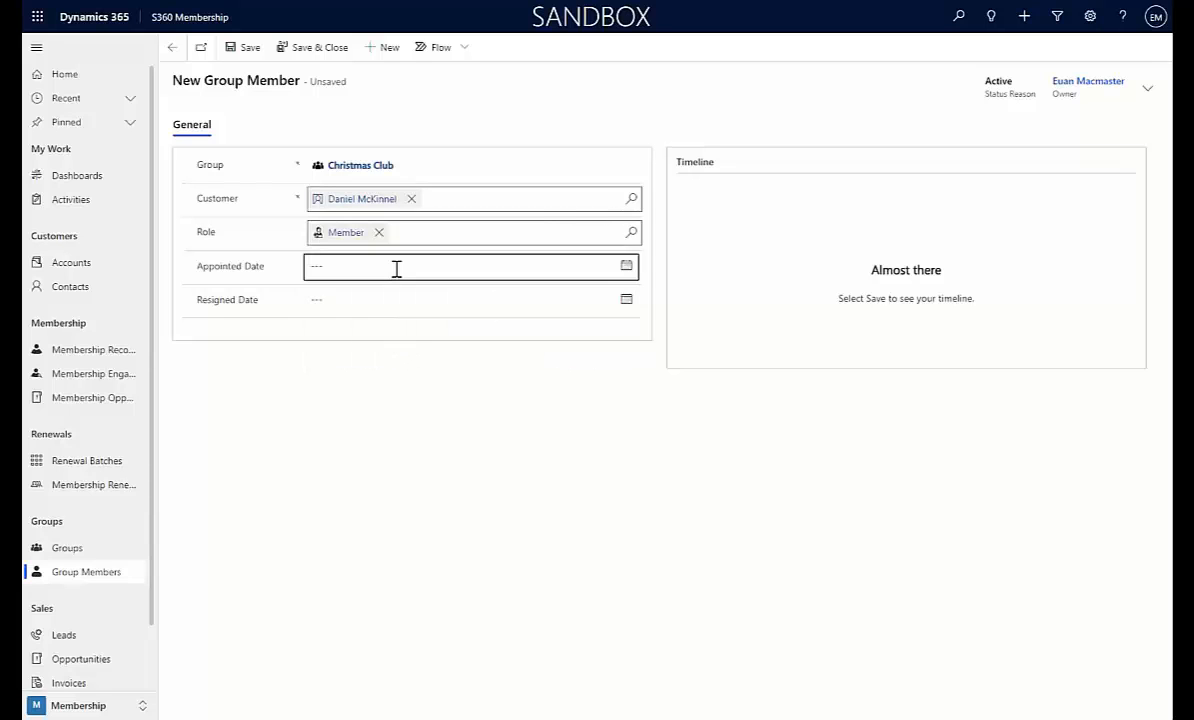
left_click(397, 268)
left_click(399, 388)
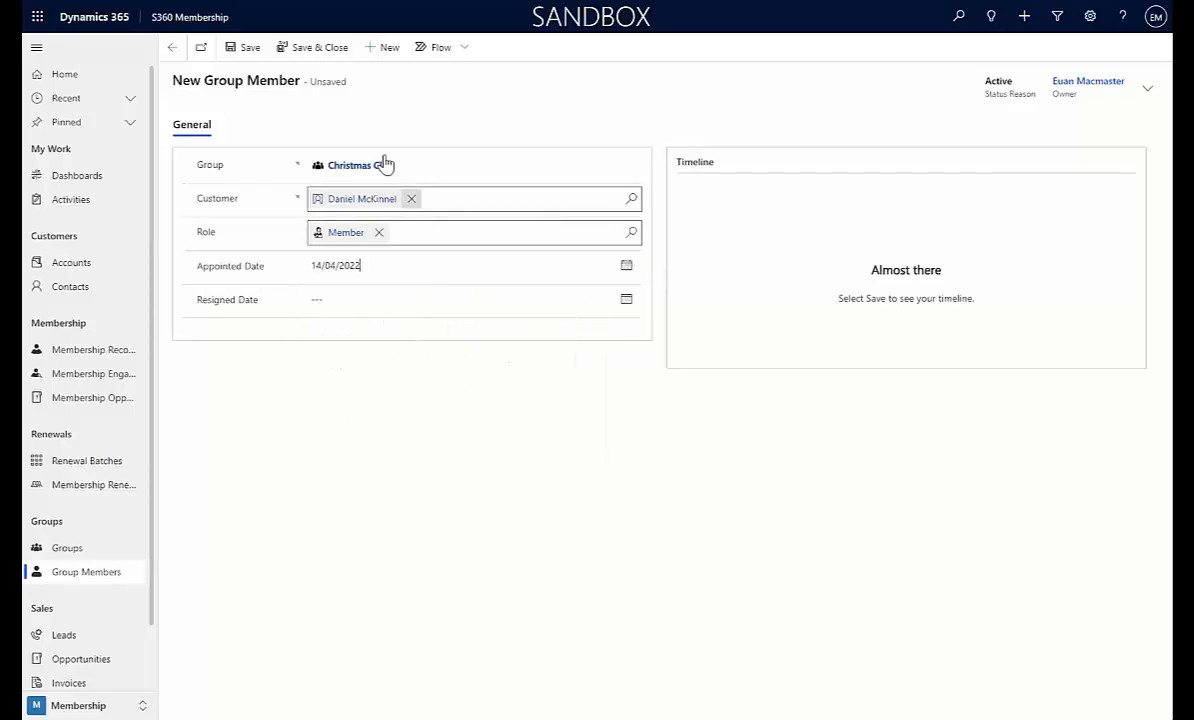
left_click(245, 48)
left_click(355, 166)
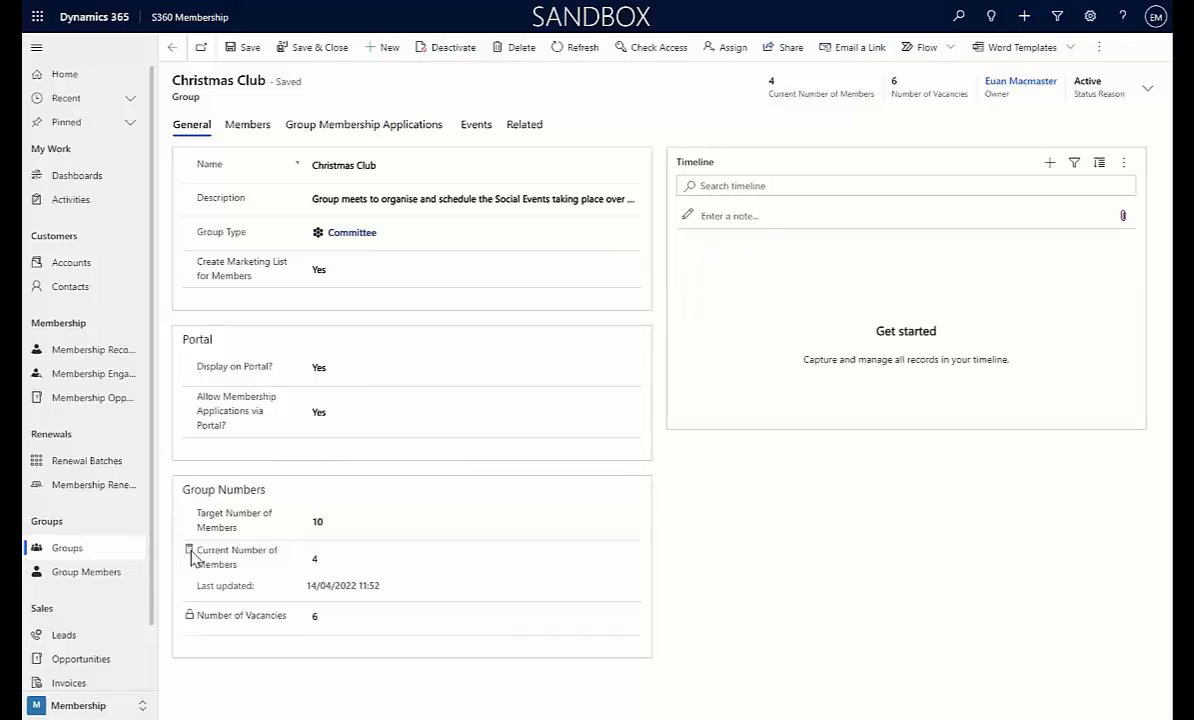
left_click(341, 605)
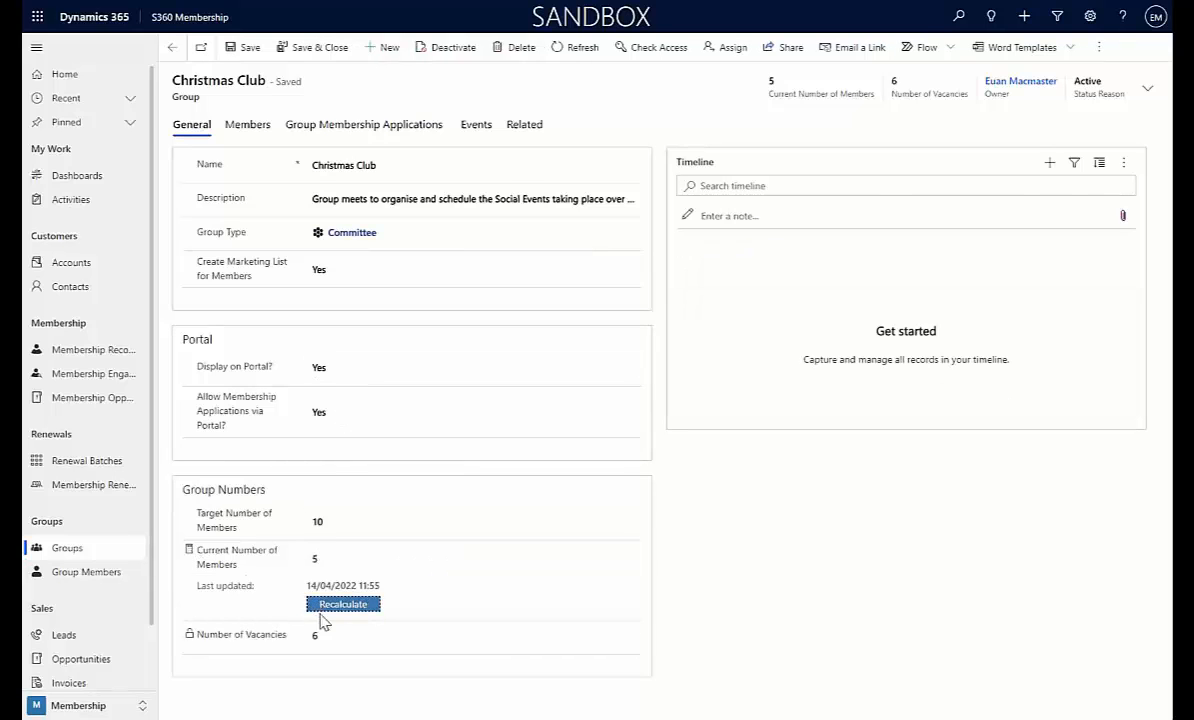
Step: Set the resigned date of the Christmas Club's Chair to 14/04/2022 and deactivate that group member record
left_click(246, 126)
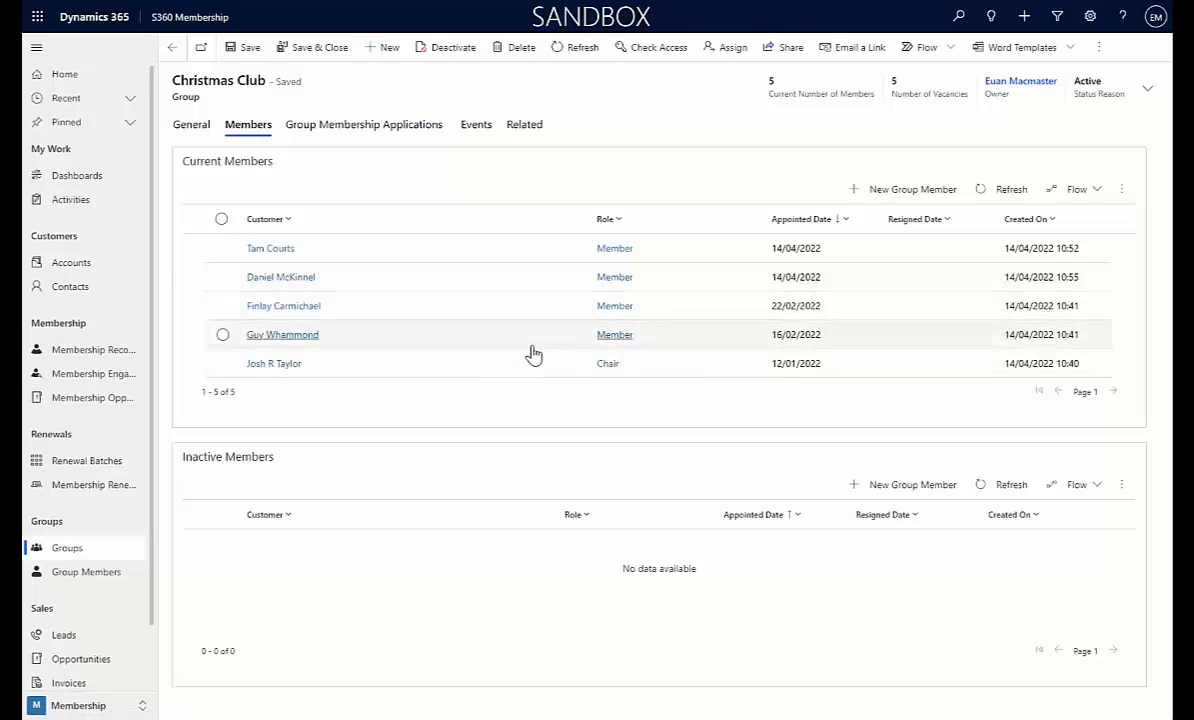
left_click(412, 370)
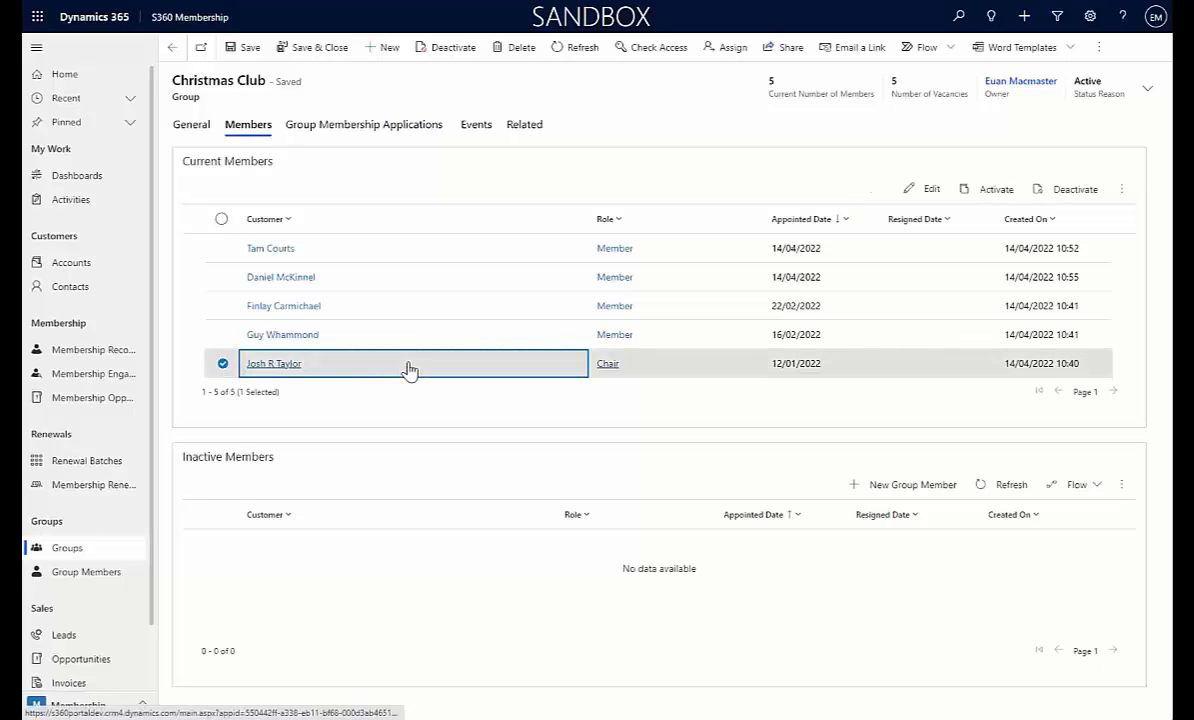
double_click(409, 370)
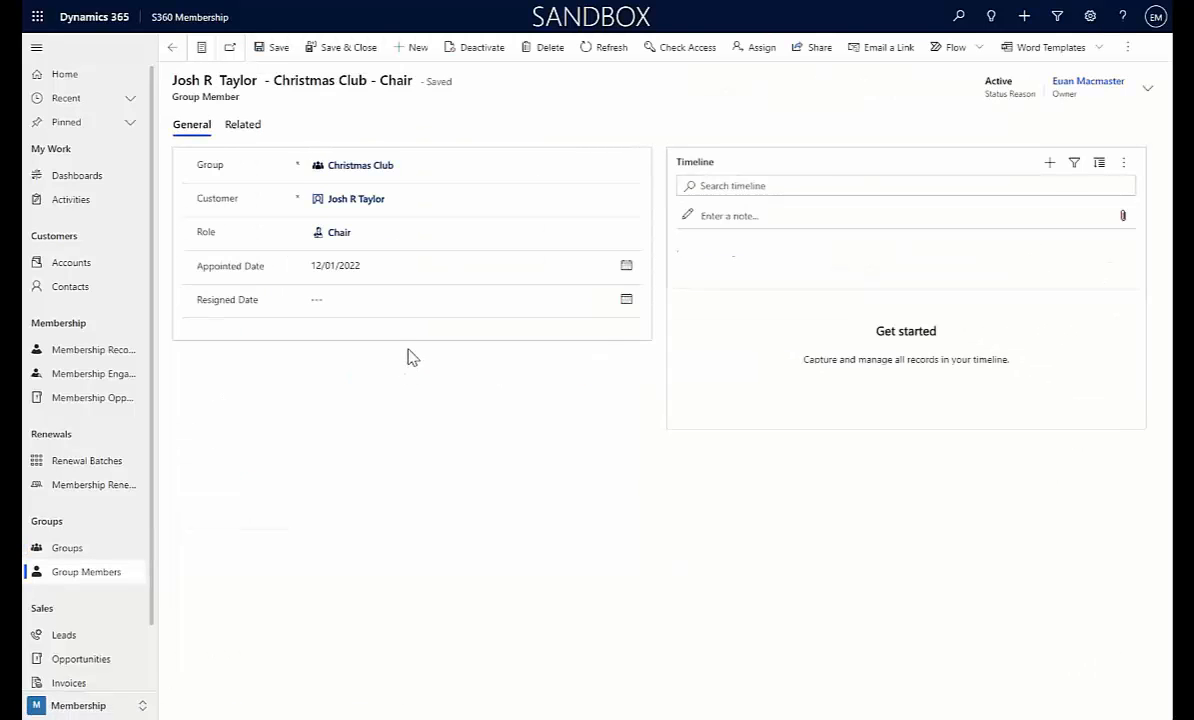
left_click(407, 300)
left_click(399, 423)
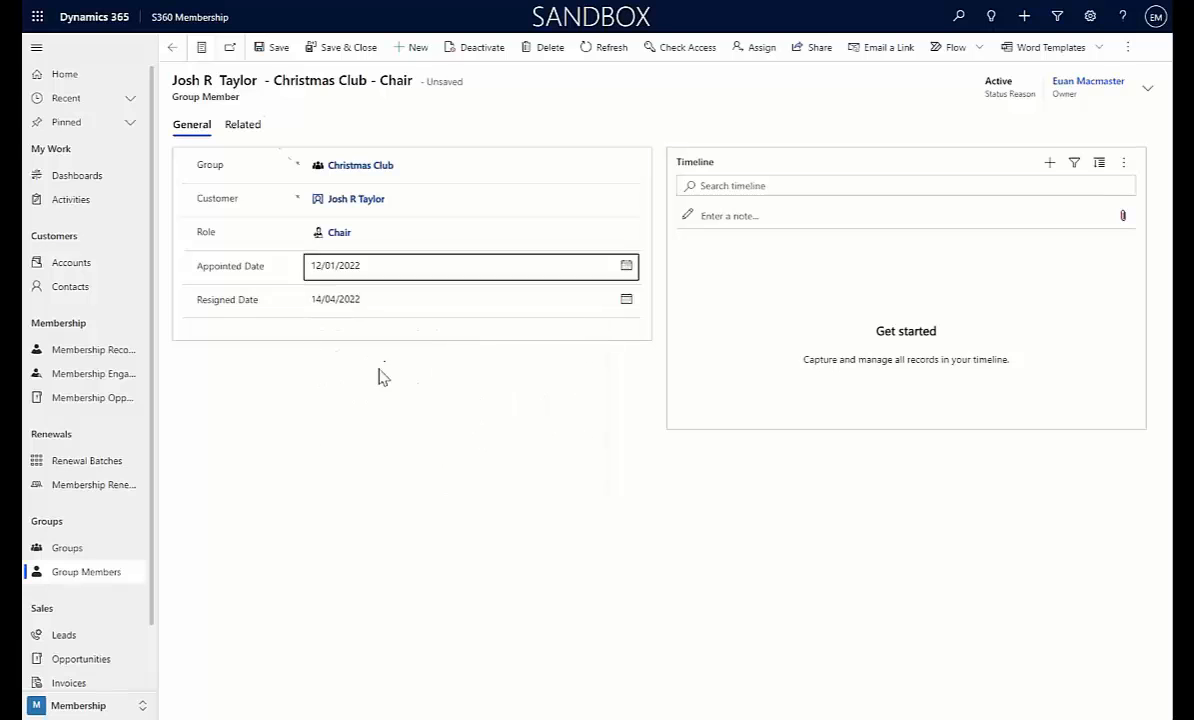
left_click(474, 47)
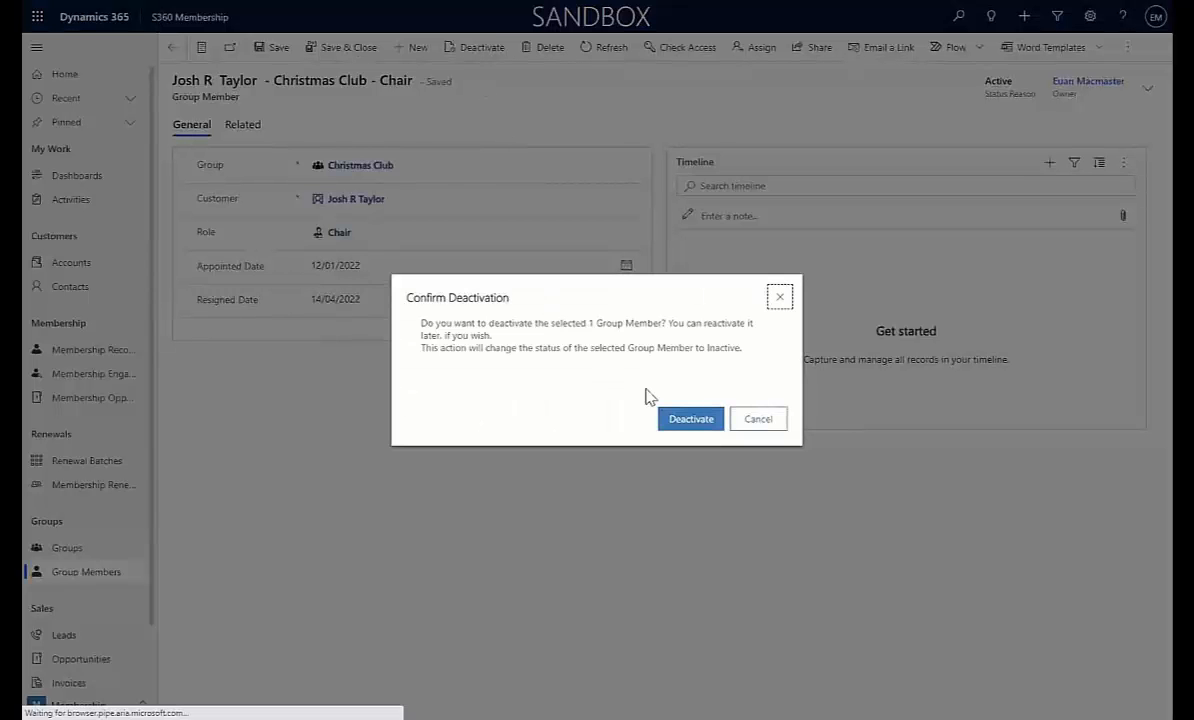
left_click(690, 418)
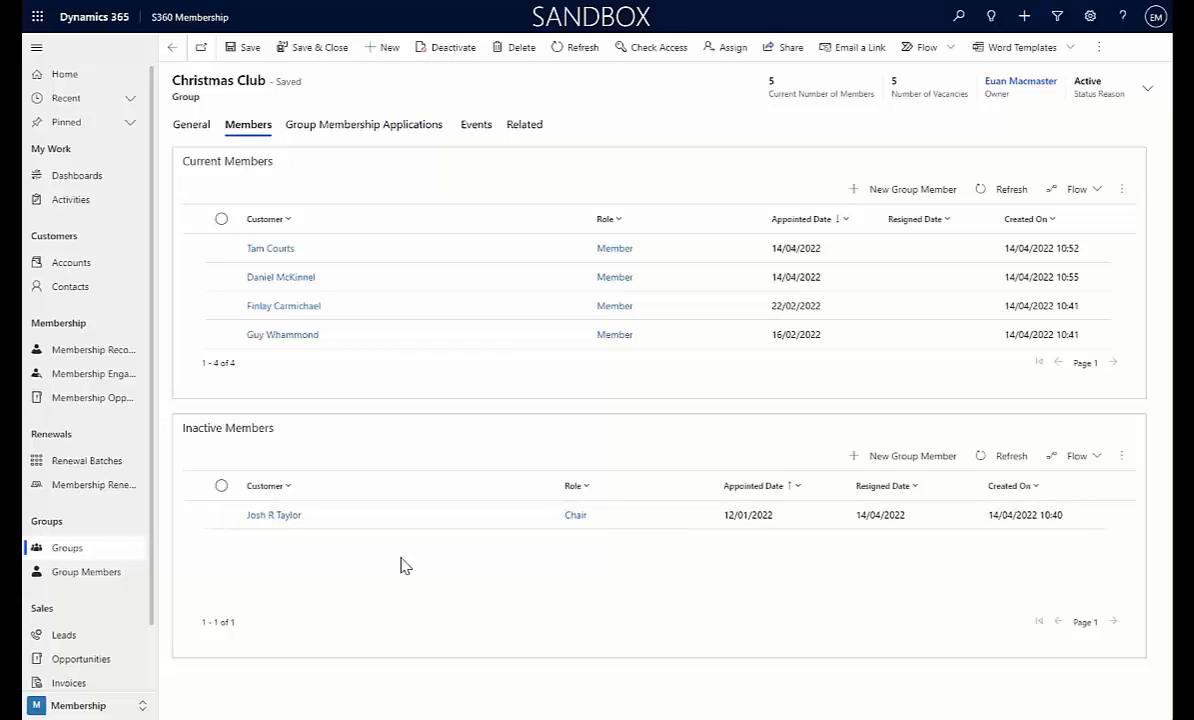
Step: Return to the general details of the Christmas Club group
left_click(207, 127)
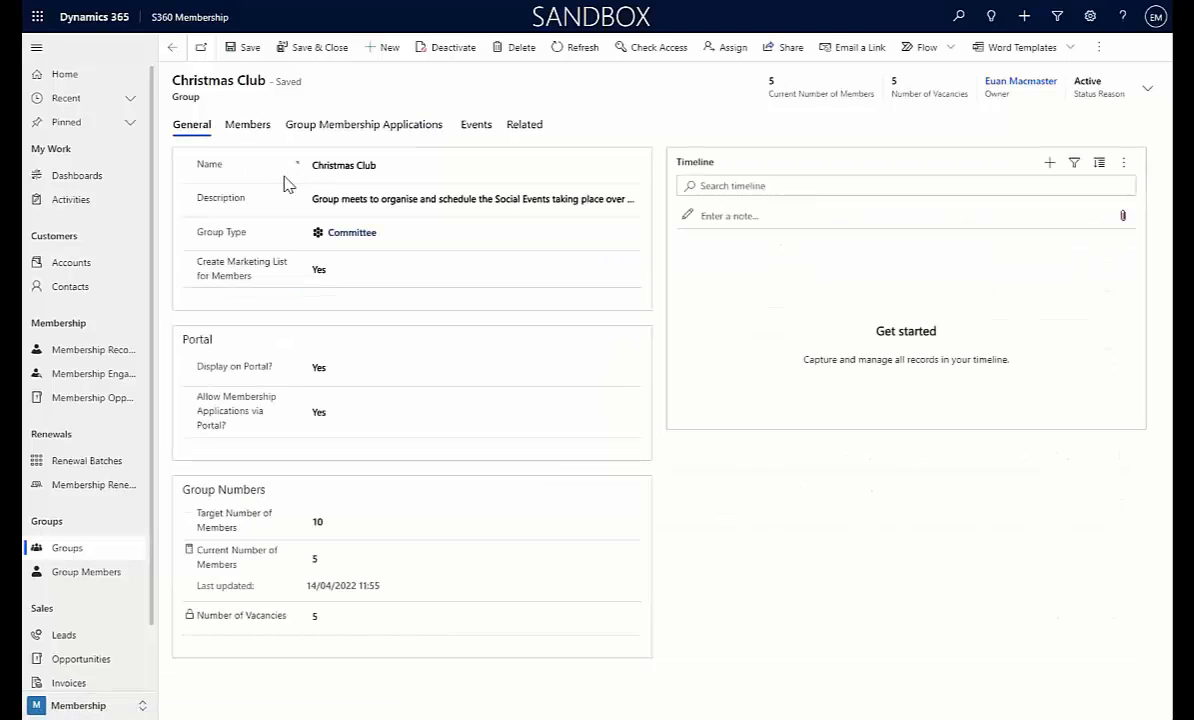